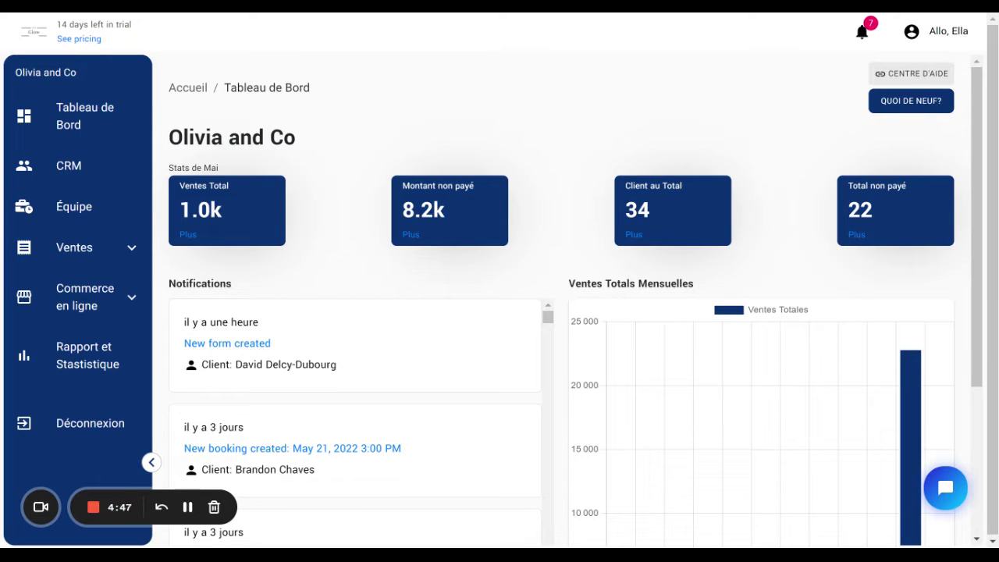
Step: Start a new web page in the online commerce section and set its page type to Formulaire
click(67, 310)
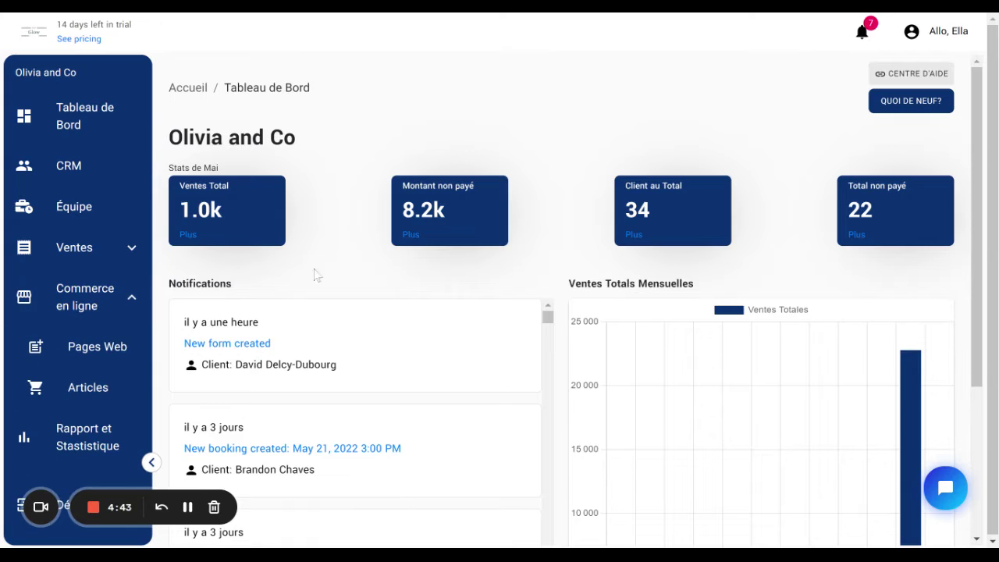
click(90, 348)
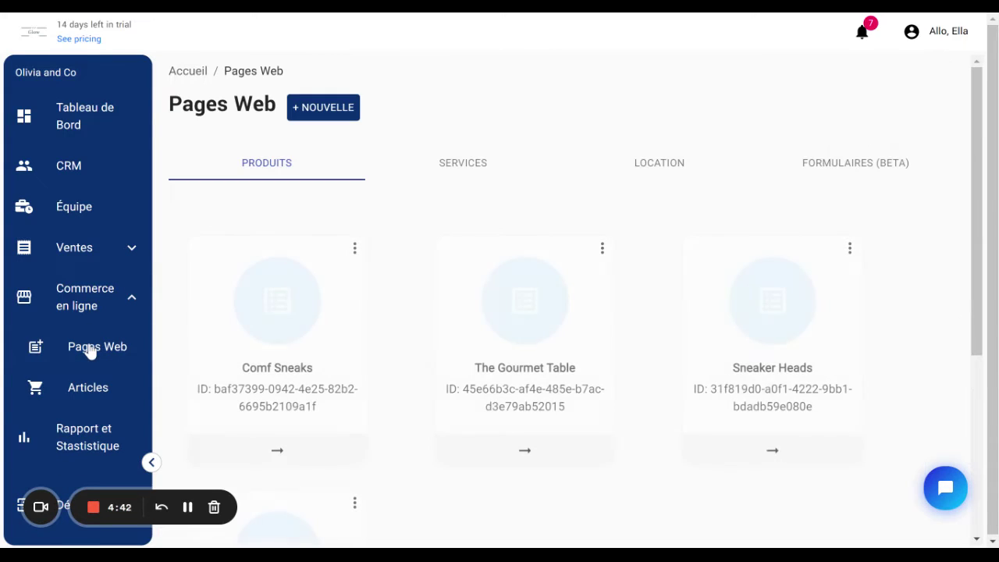
click(319, 116)
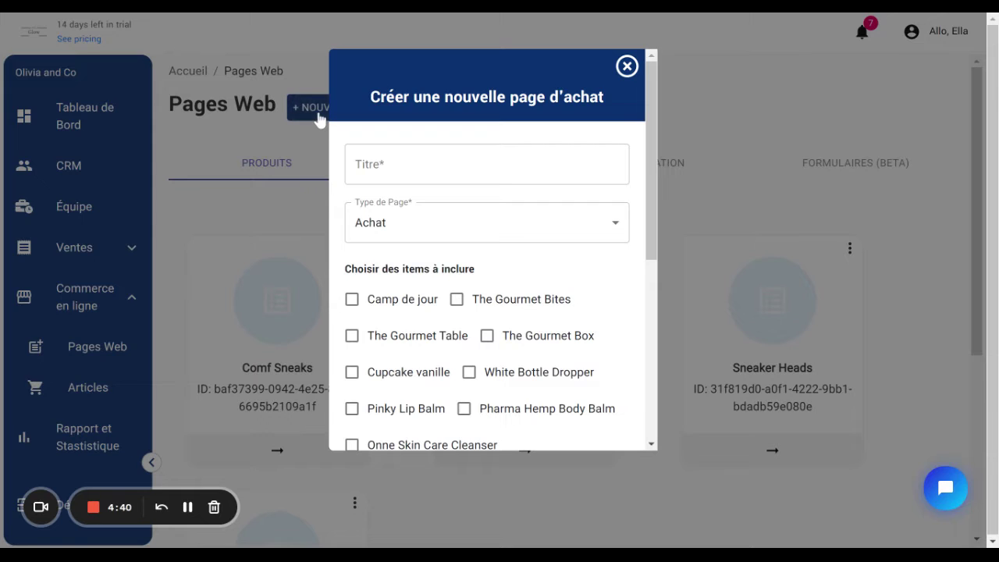
click(616, 225)
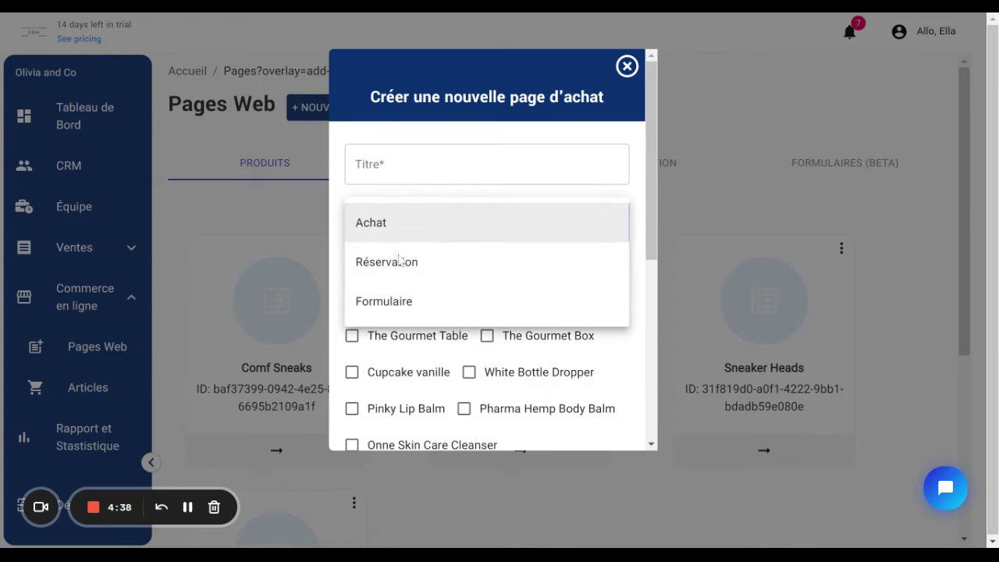
click(383, 303)
Step: Title the new form "Formulaire marketing"
click(366, 164)
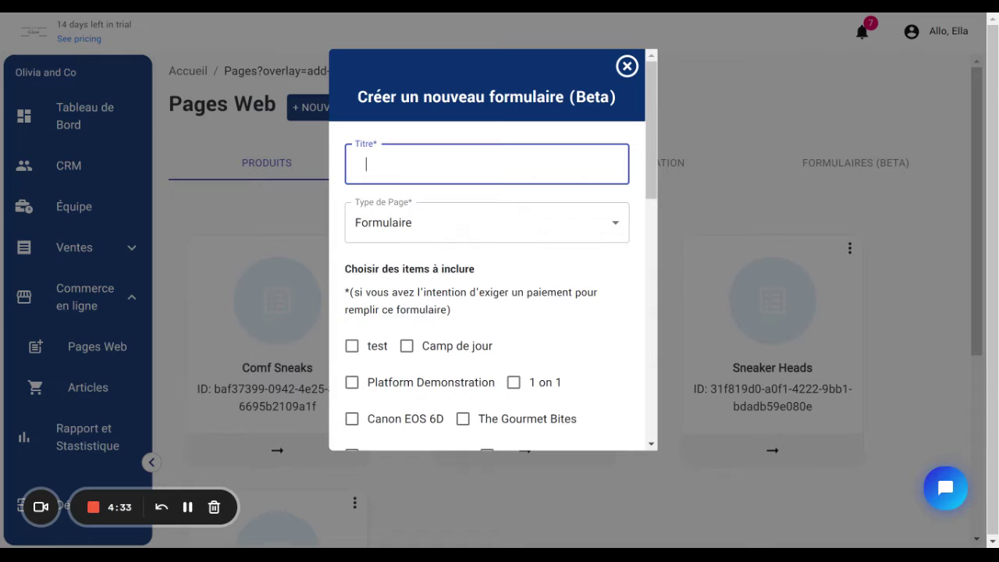
scroll(576, 387, down, 2)
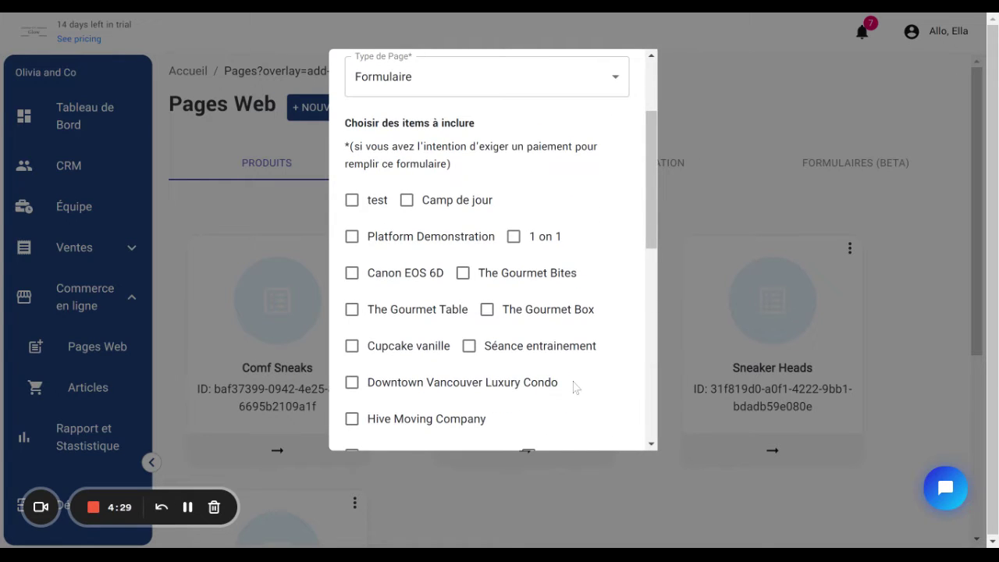
scroll(576, 387, down, 2)
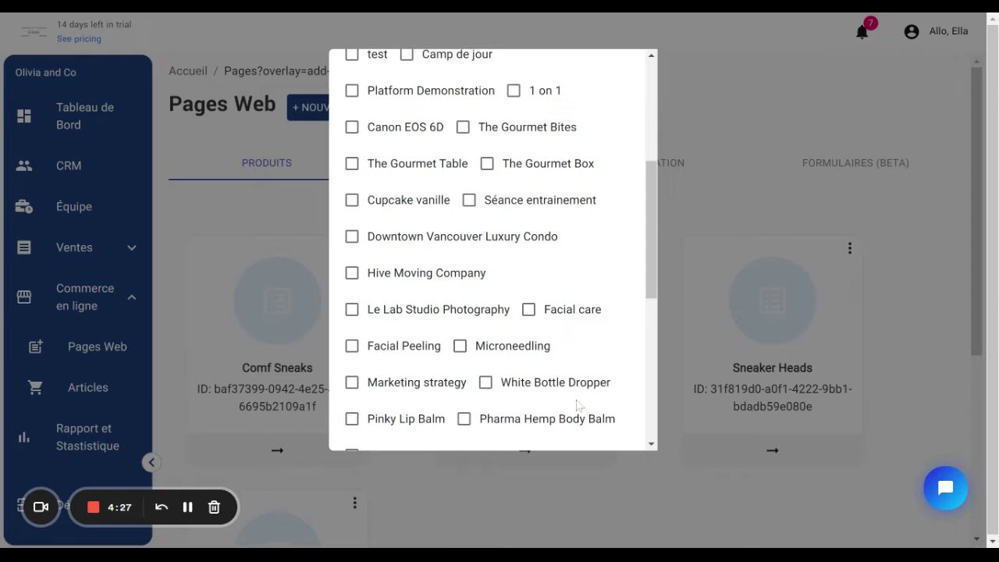
scroll(583, 405, up, 4)
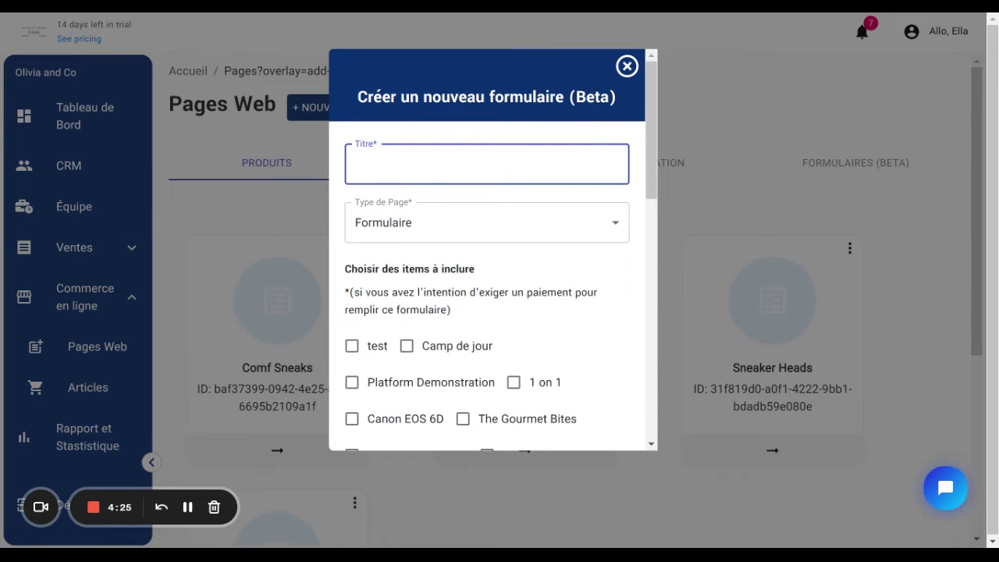
text(ormulaire marketing)
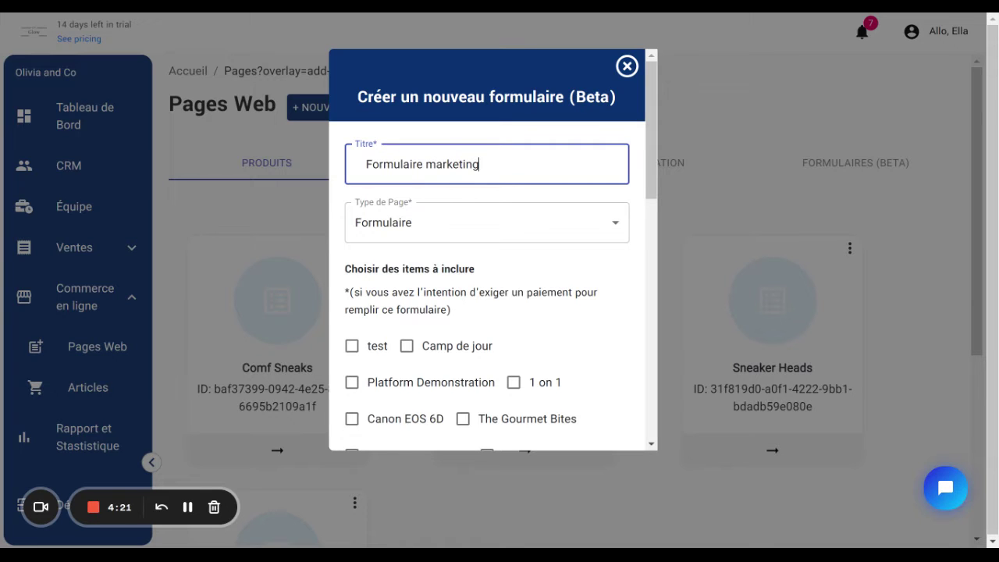
Step: Include the Marketing strategy item in the form and add the form to the web pages
scroll(559, 245, down, 5)
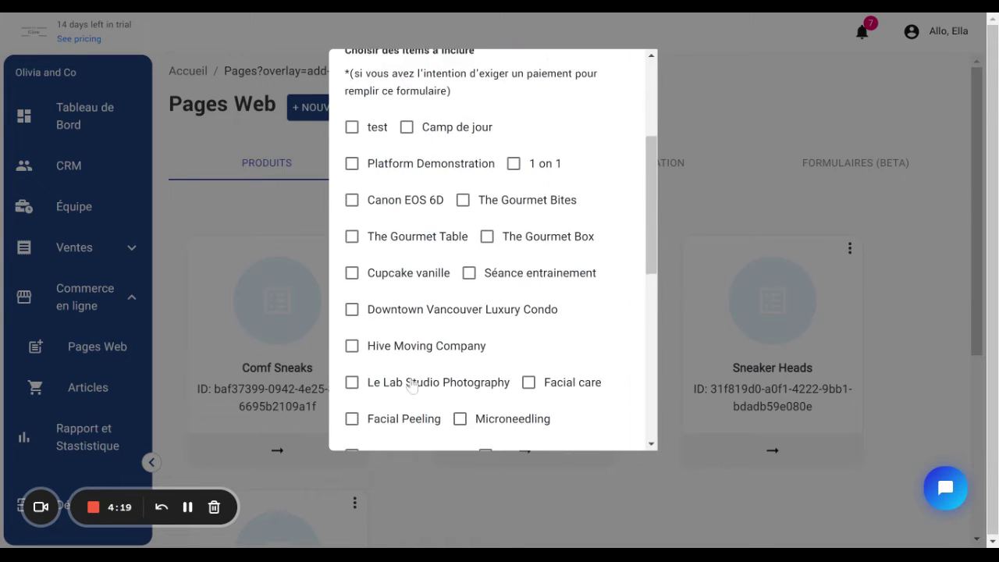
click(351, 309)
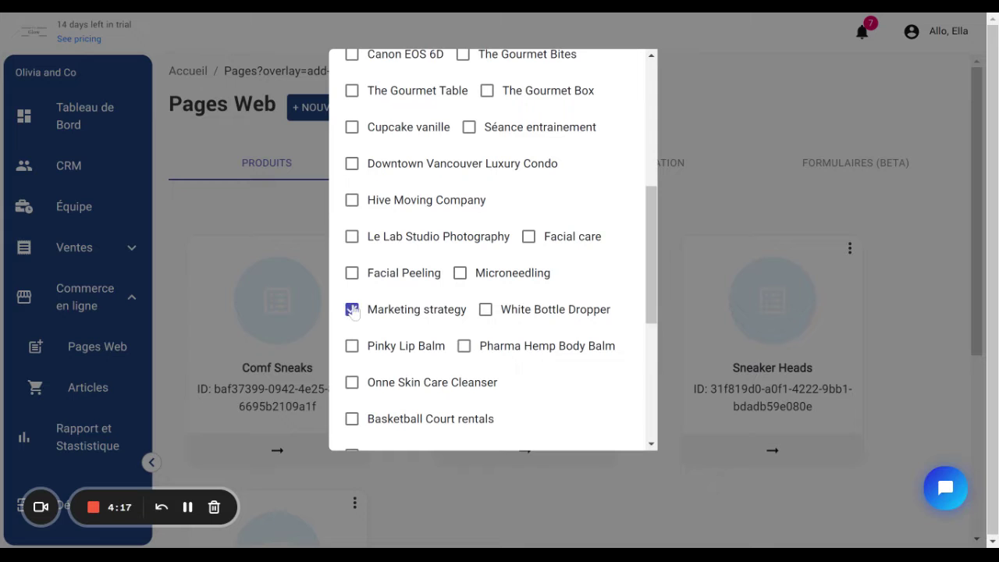
scroll(418, 324, down, 5)
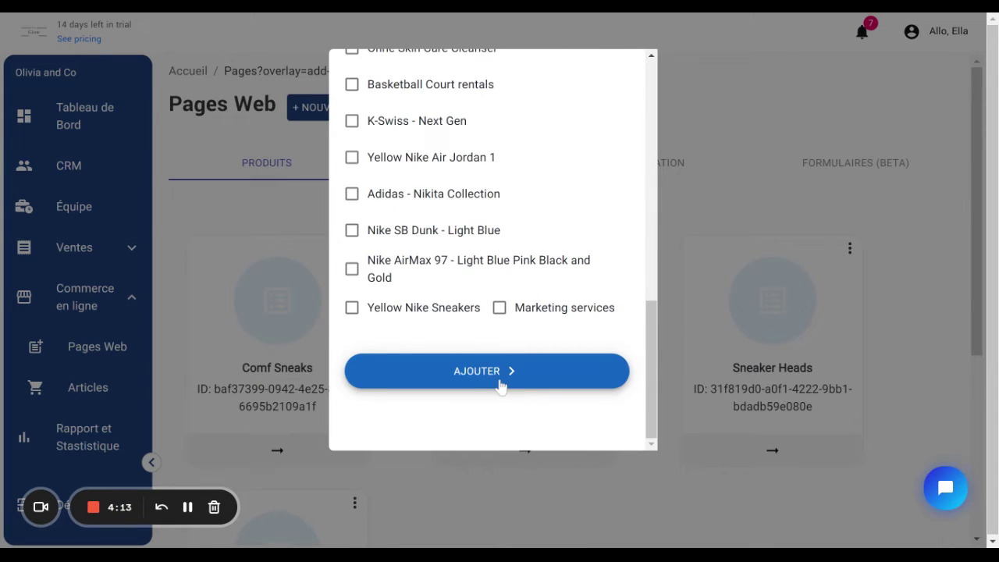
click(500, 372)
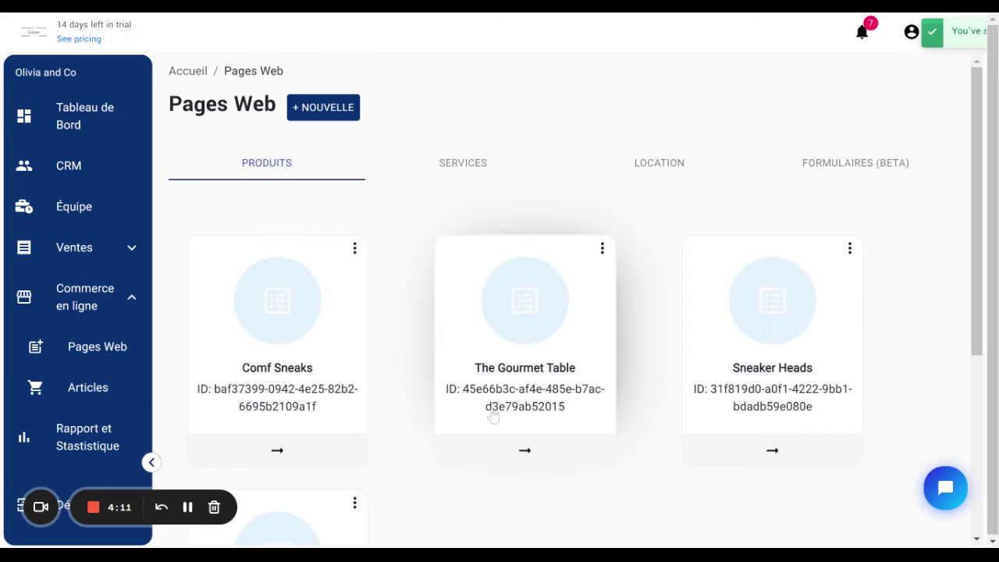
Step: Open the "Formulaire marketing" form from the form pages and expand its Questions section
click(855, 164)
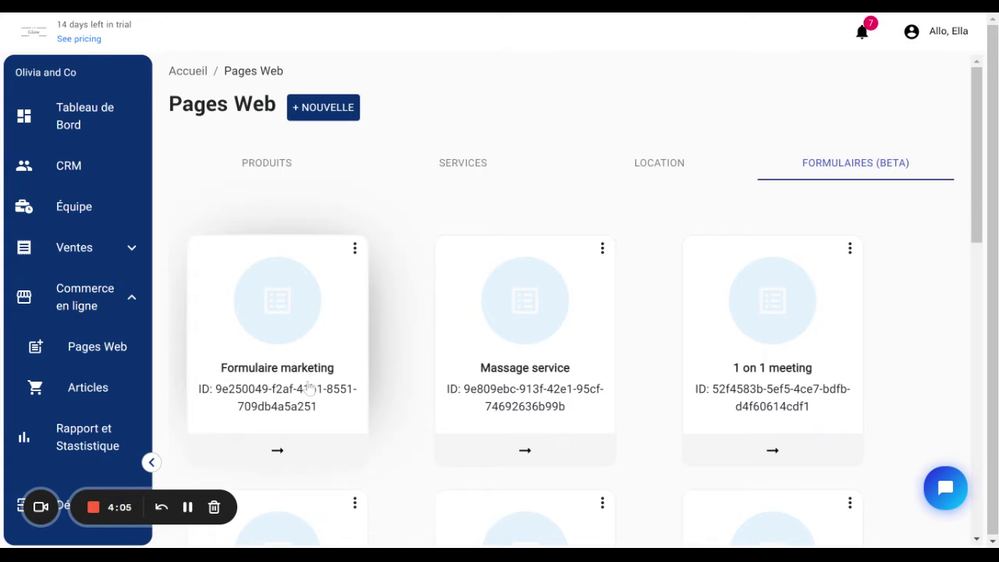
click(279, 388)
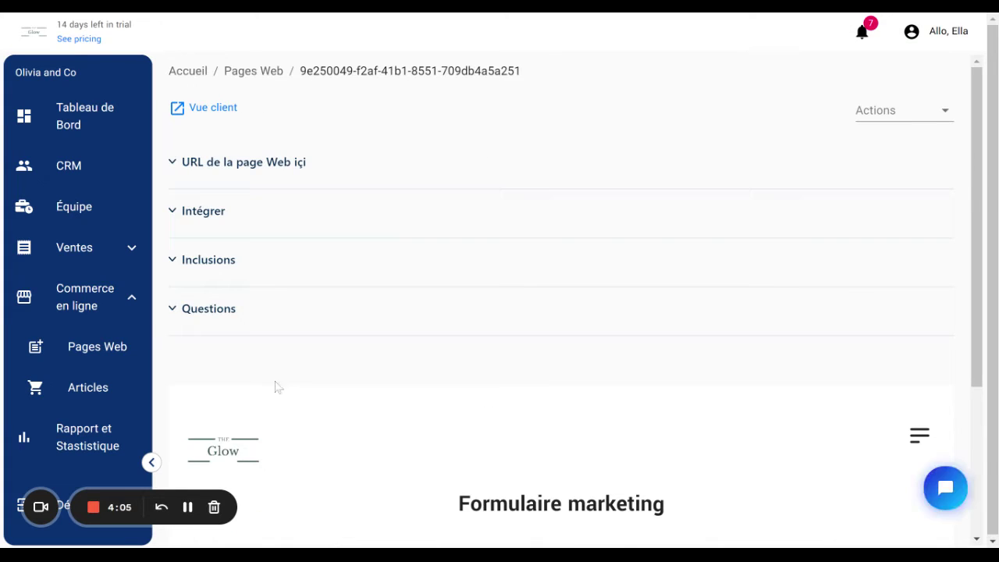
click(219, 311)
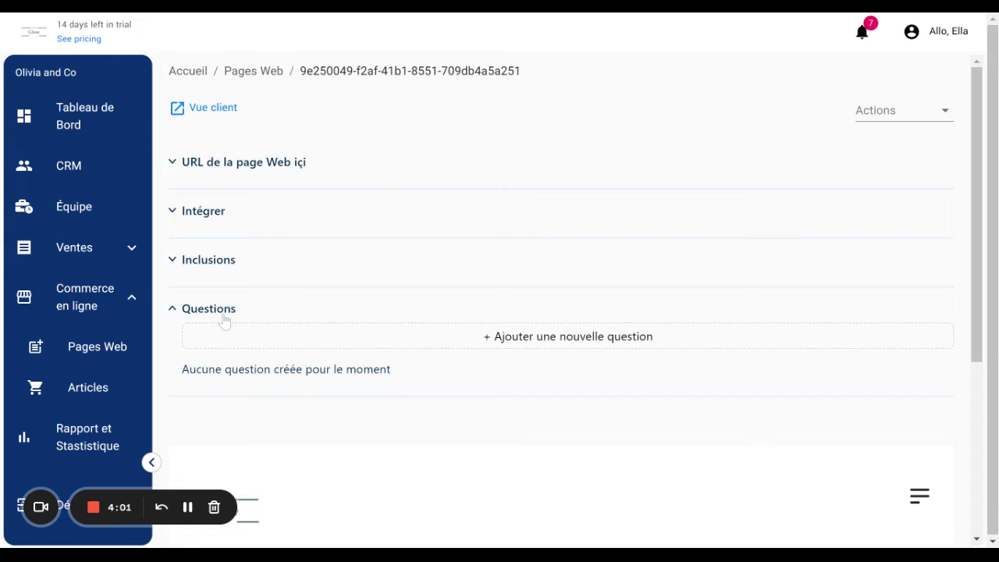
Step: Add a required Create Contact Name question, "Quel est votre nom complet?", to the form and save it
click(565, 336)
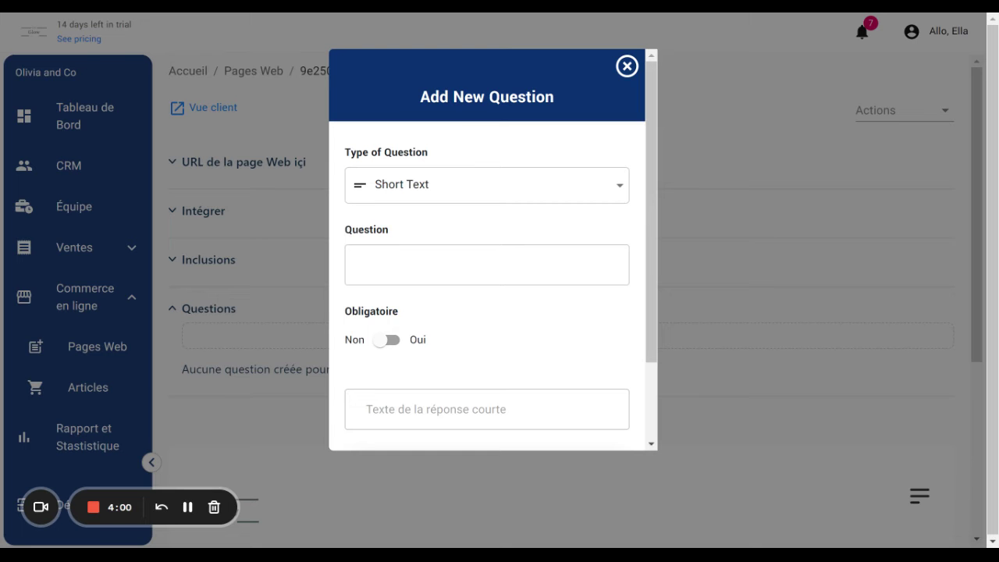
click(614, 185)
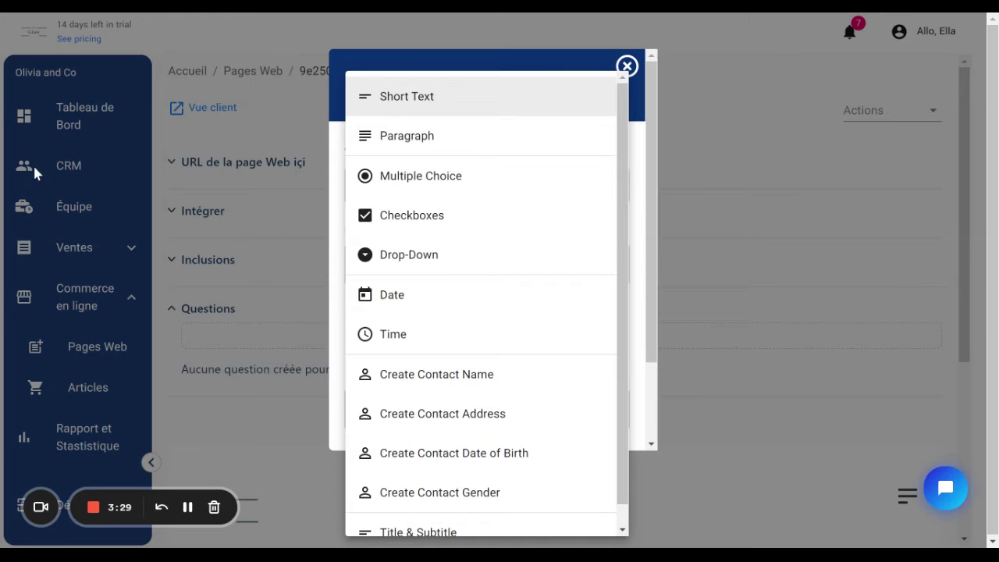
click(440, 385)
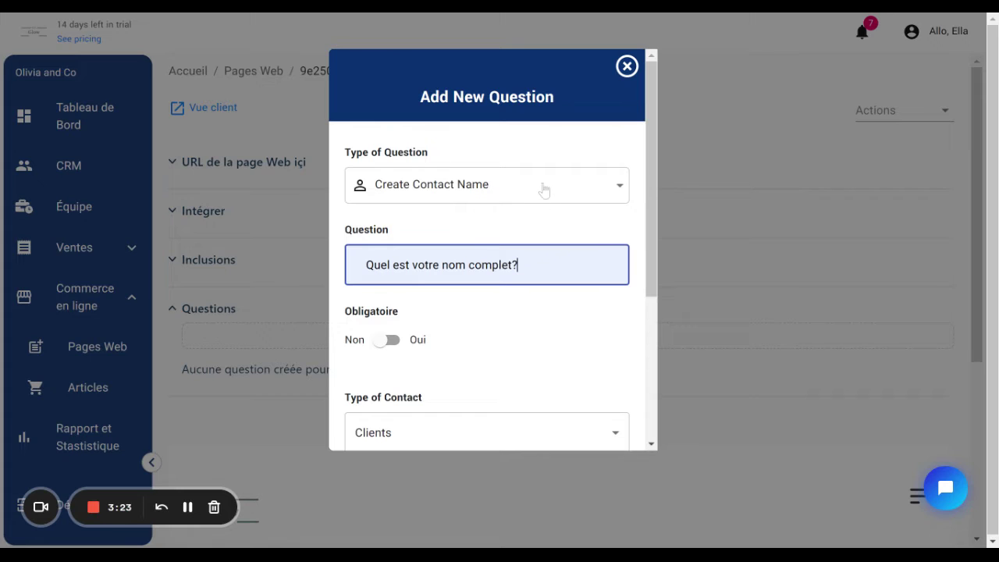
click(380, 342)
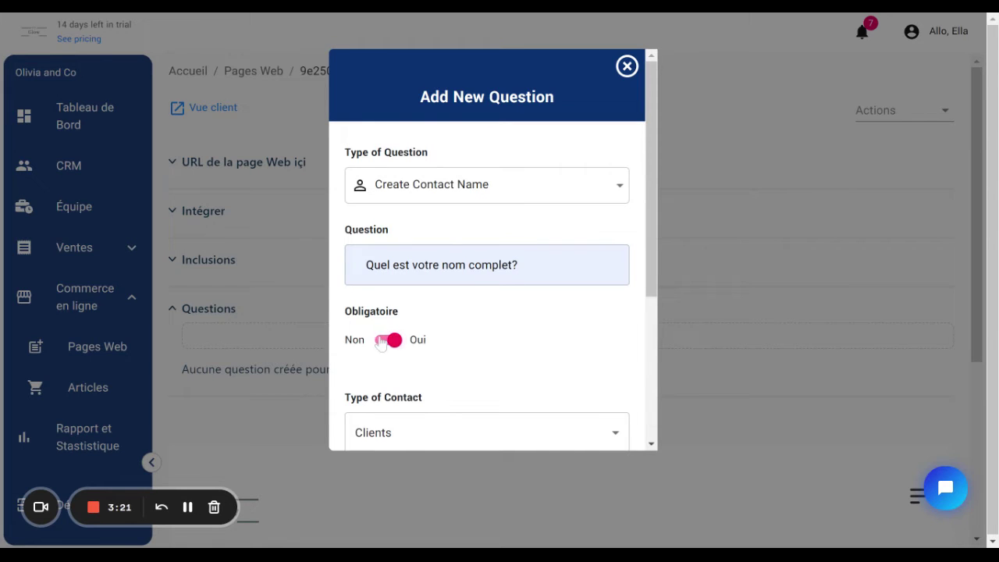
scroll(398, 328, down, 2)
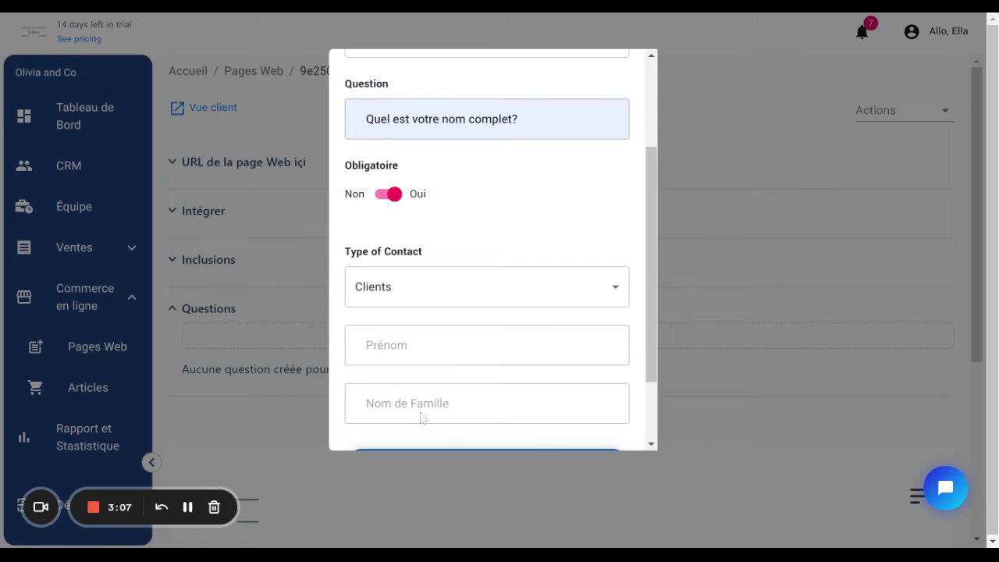
scroll(425, 397, down, 3)
click(489, 378)
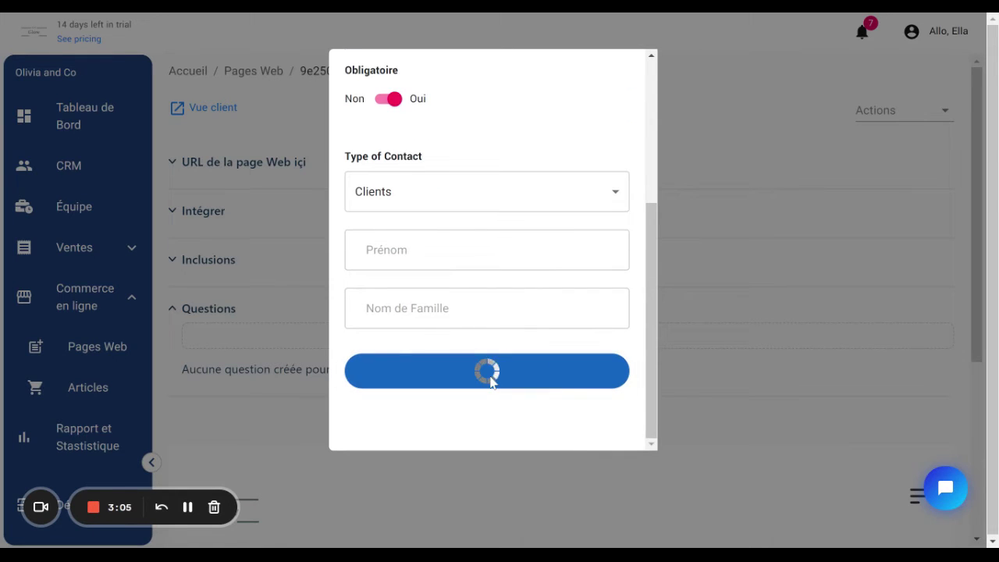
scroll(452, 405, down, 2)
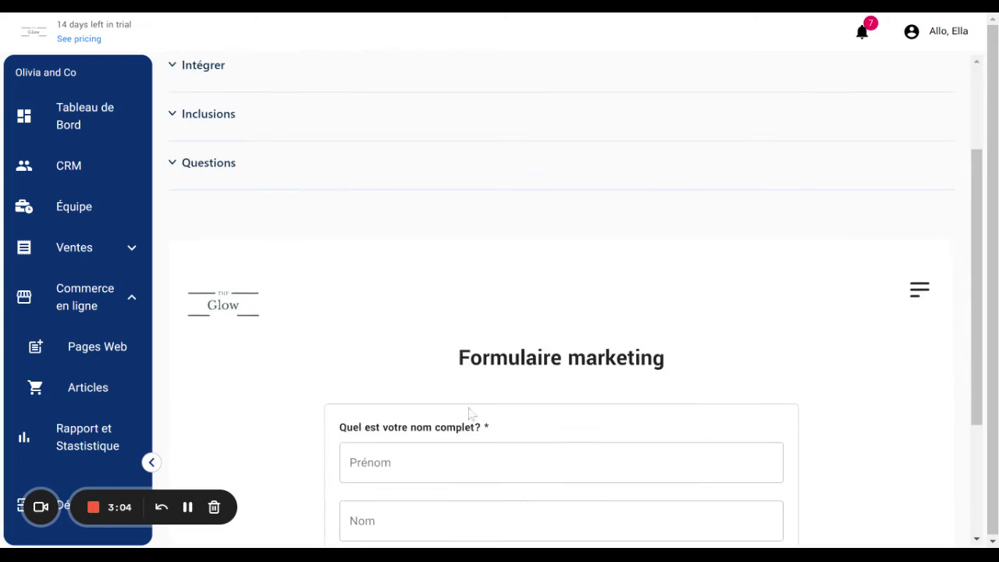
scroll(557, 468, down, 2)
Step: Start a second question in the form's Questions section with the type Short Text
scroll(557, 469, up, 5)
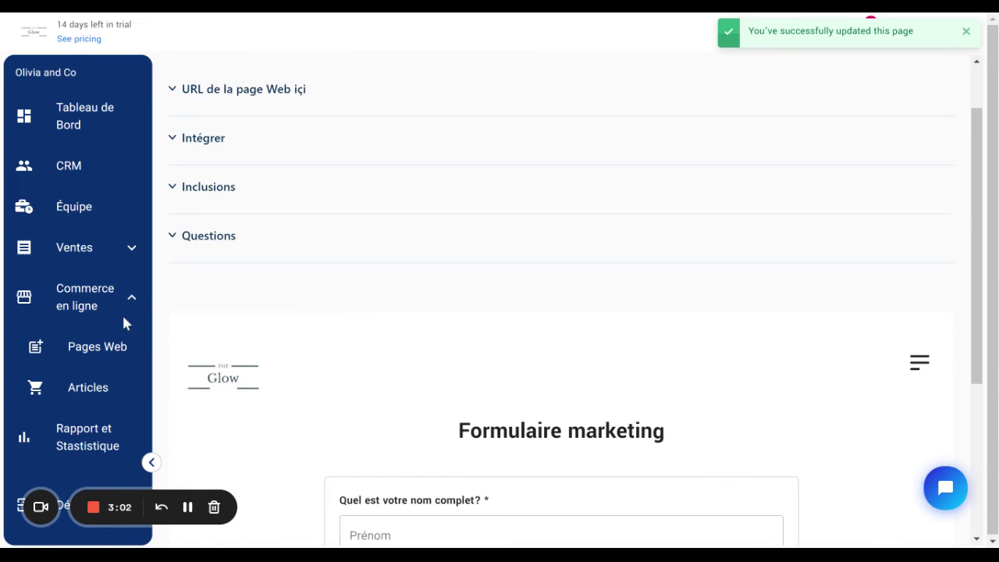
scroll(215, 331, down, 1)
click(209, 310)
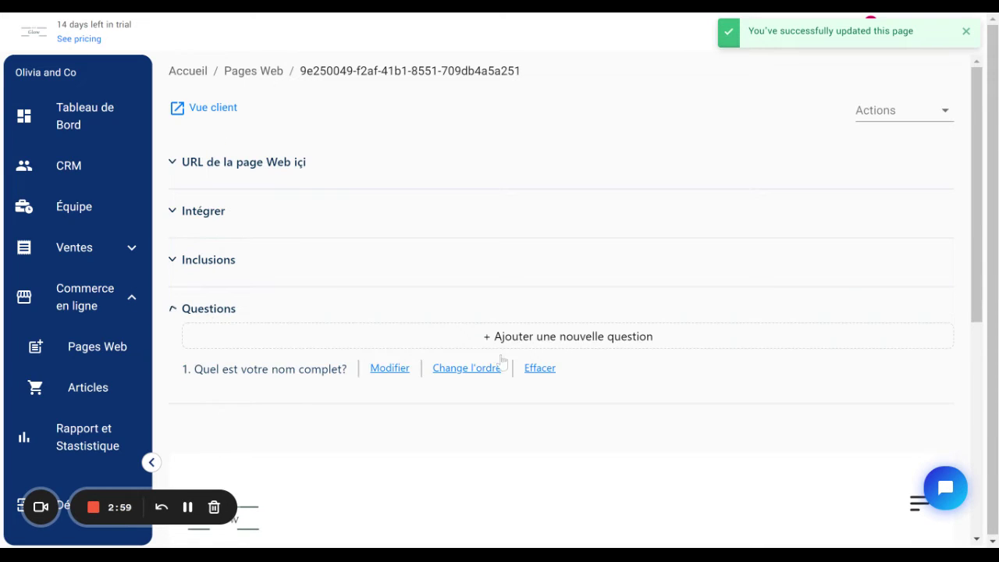
click(573, 341)
click(615, 189)
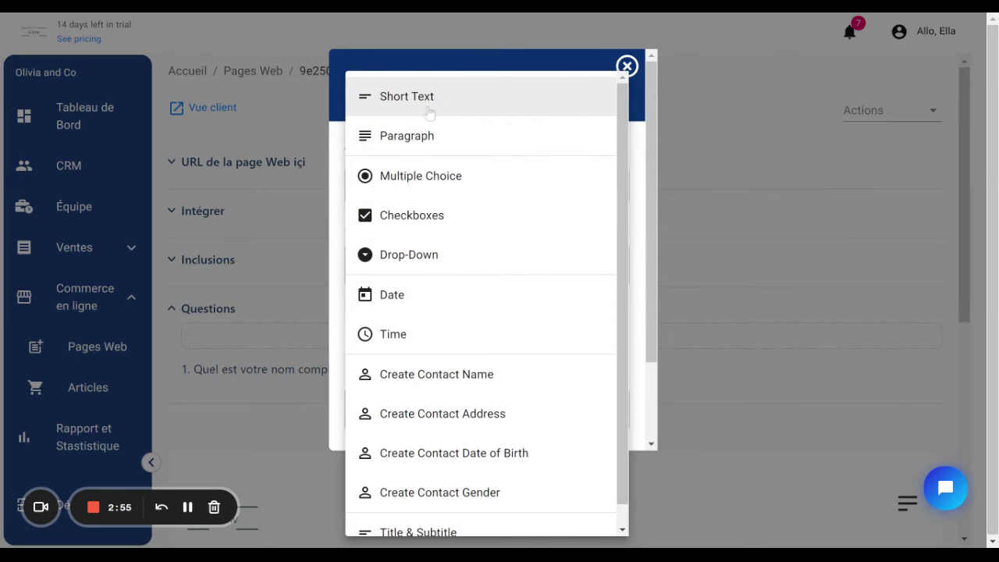
click(426, 109)
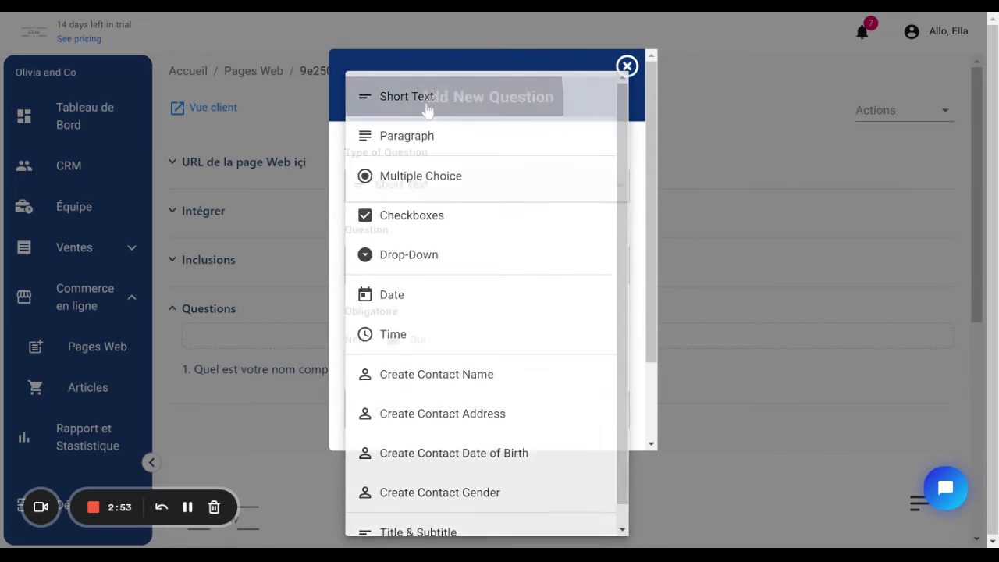
click(517, 184)
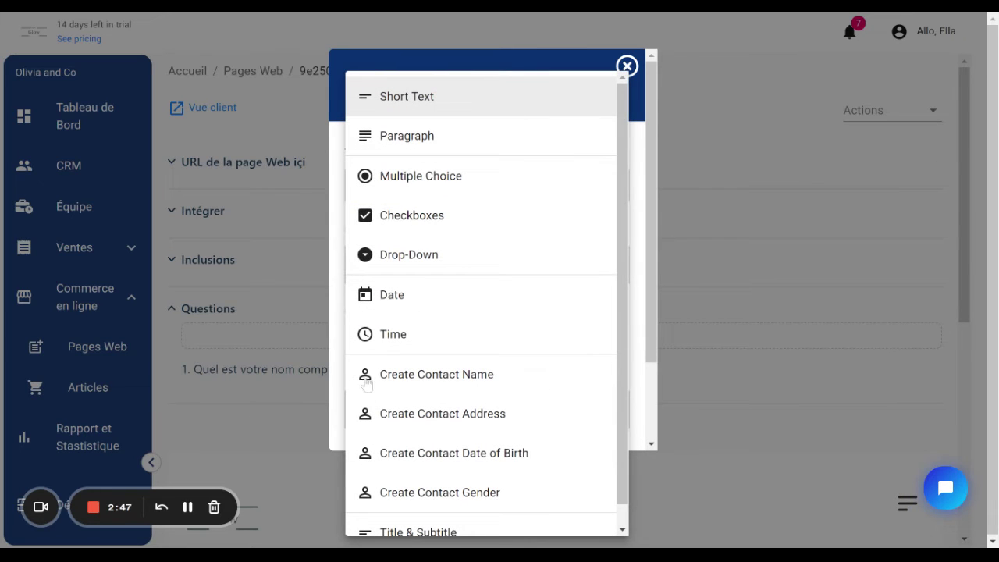
click(425, 98)
Step: Enter "De quelle fonctionnalité(s) de Billmate croyez-vous avoir de besoin?" as the question, make it mandatory, save it and review the form preview
click(447, 249)
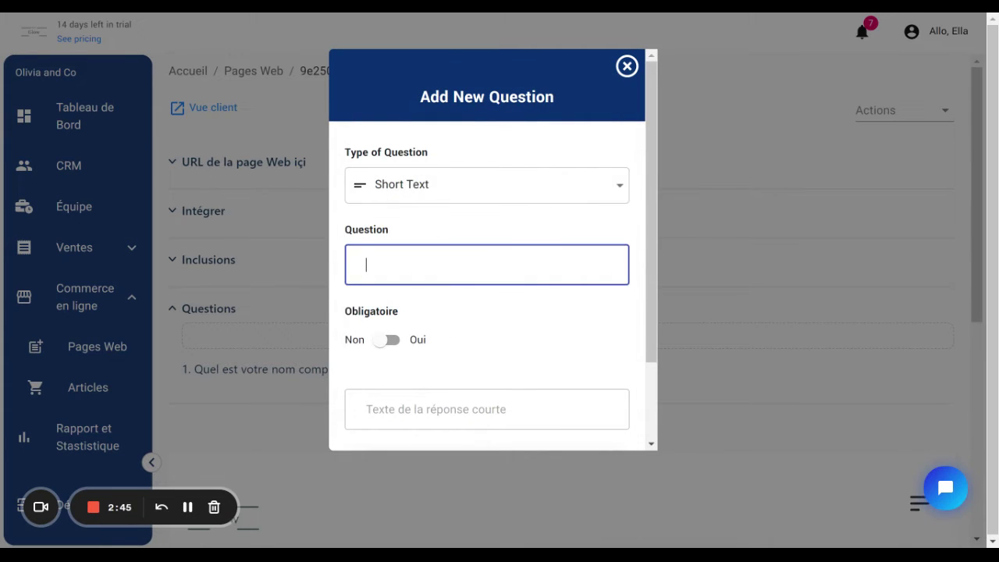
key(ctrl+v)
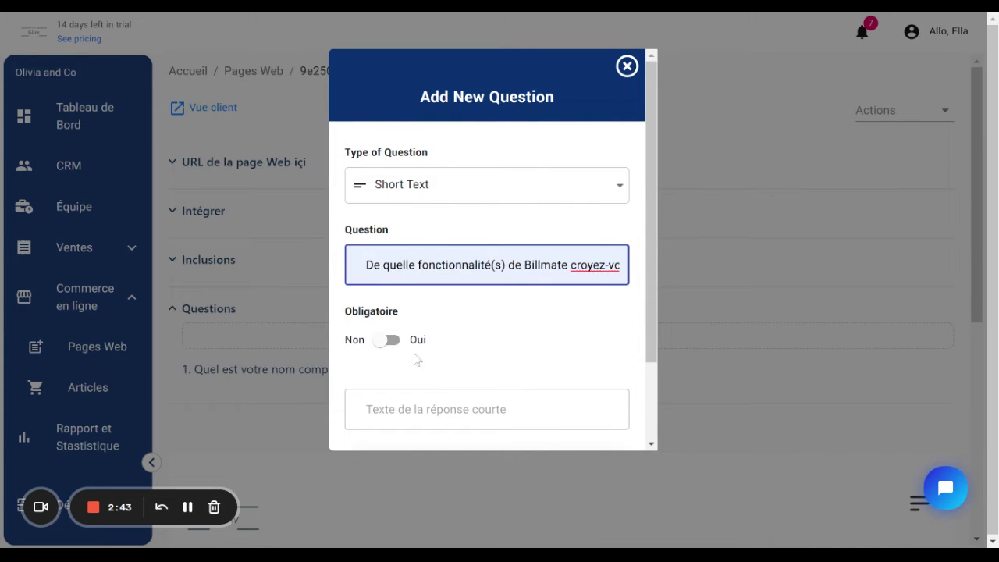
click(390, 340)
scroll(392, 337, down, 2)
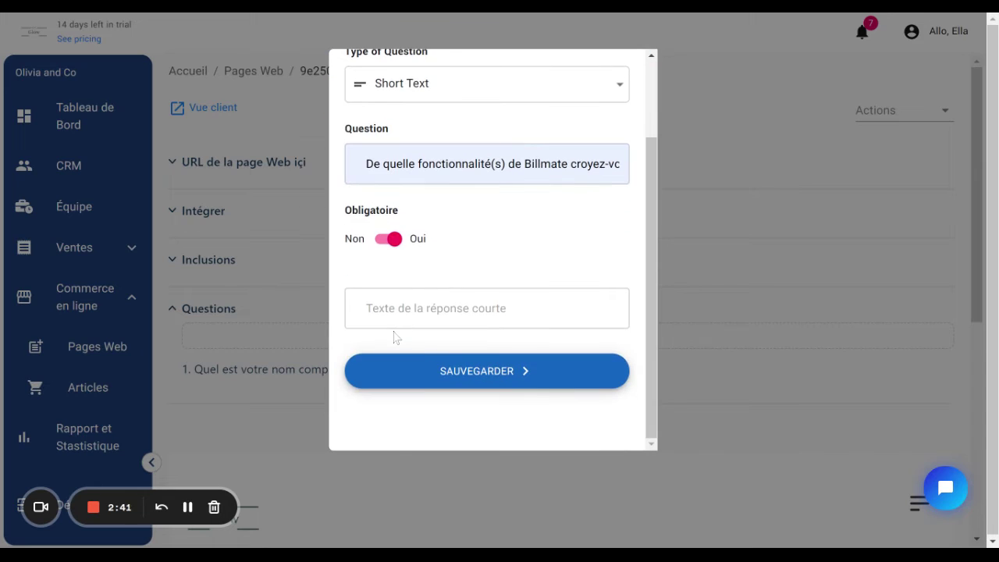
click(515, 382)
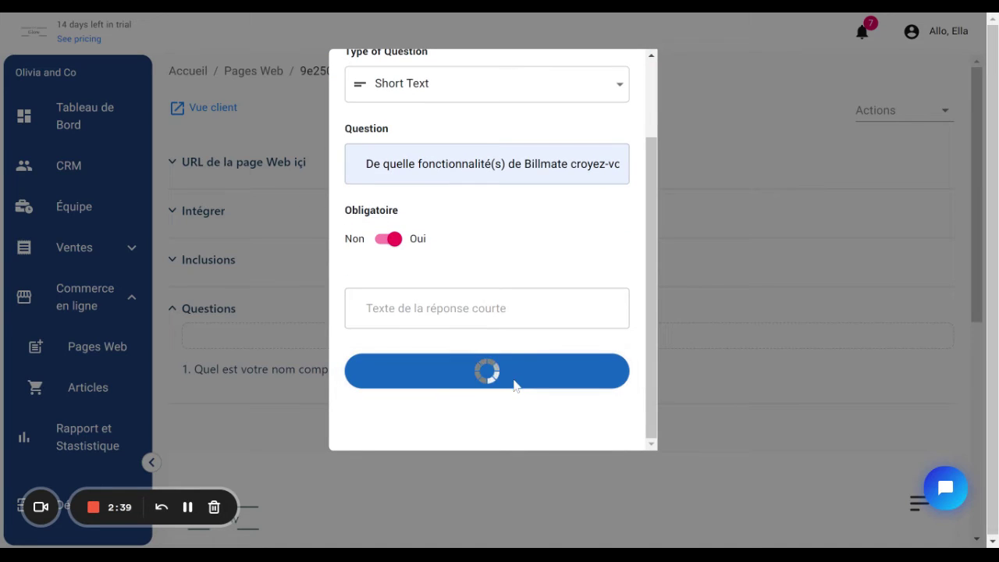
scroll(512, 375, down, 2)
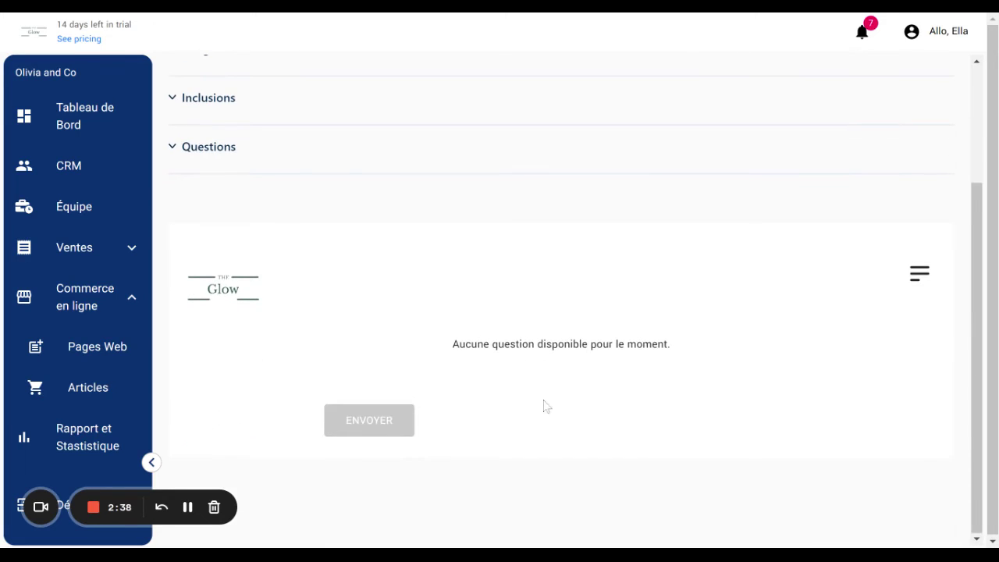
scroll(307, 350, down, 4)
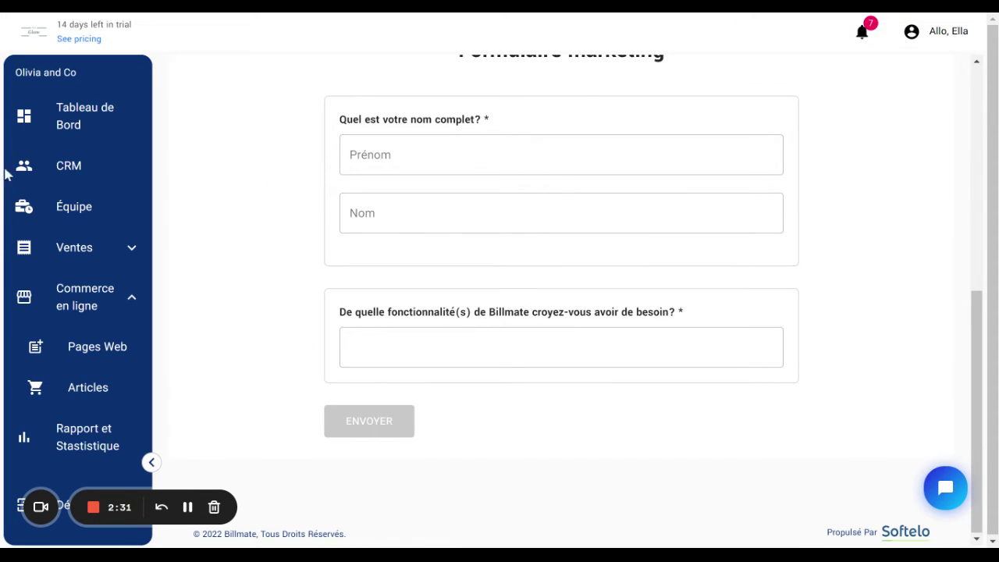
Step: Open the first contact in the CRM and examine its client information and the form answers stored on its details page
click(71, 178)
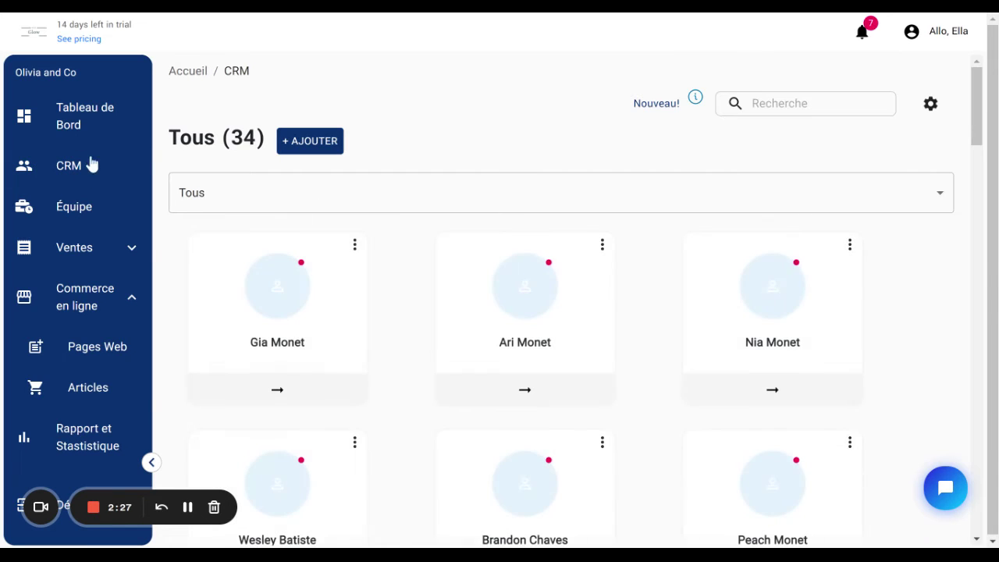
click(277, 390)
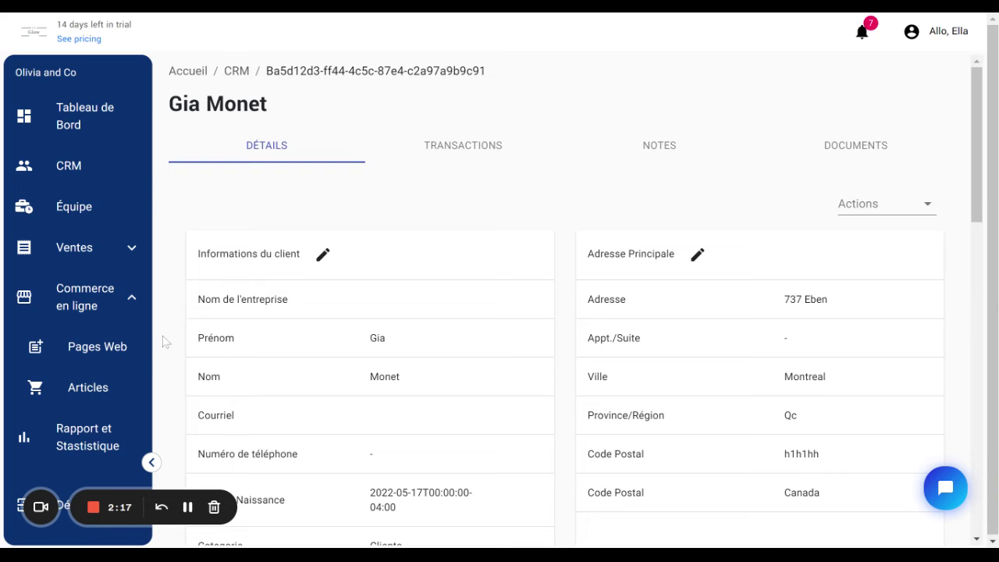
scroll(172, 351, down, 3)
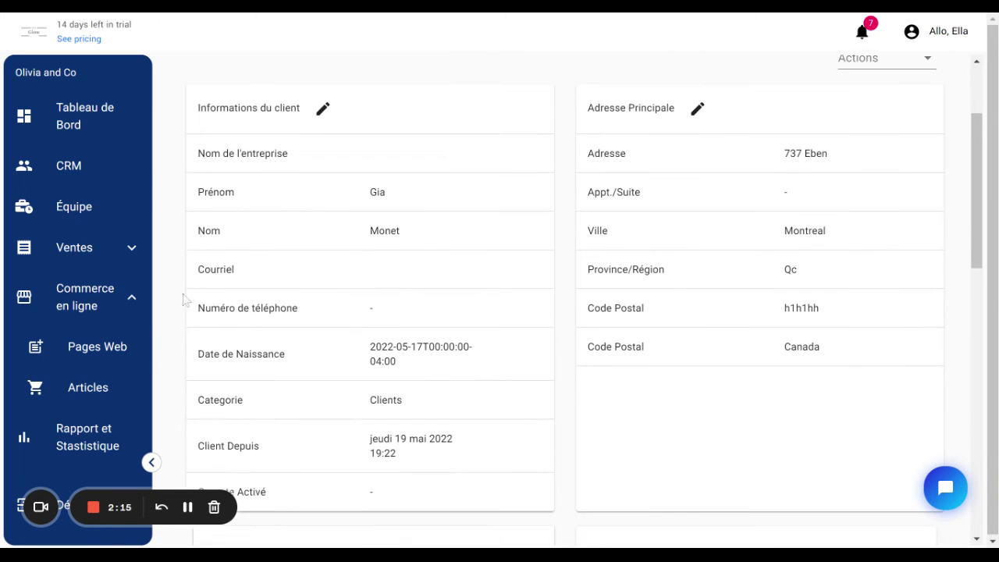
scroll(419, 295, down, 6)
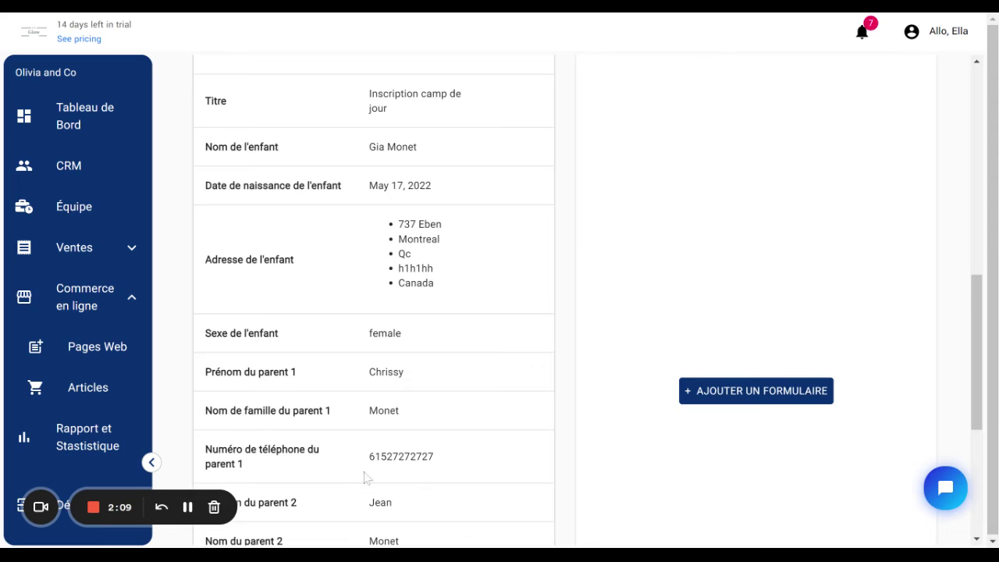
scroll(364, 478, down, 4)
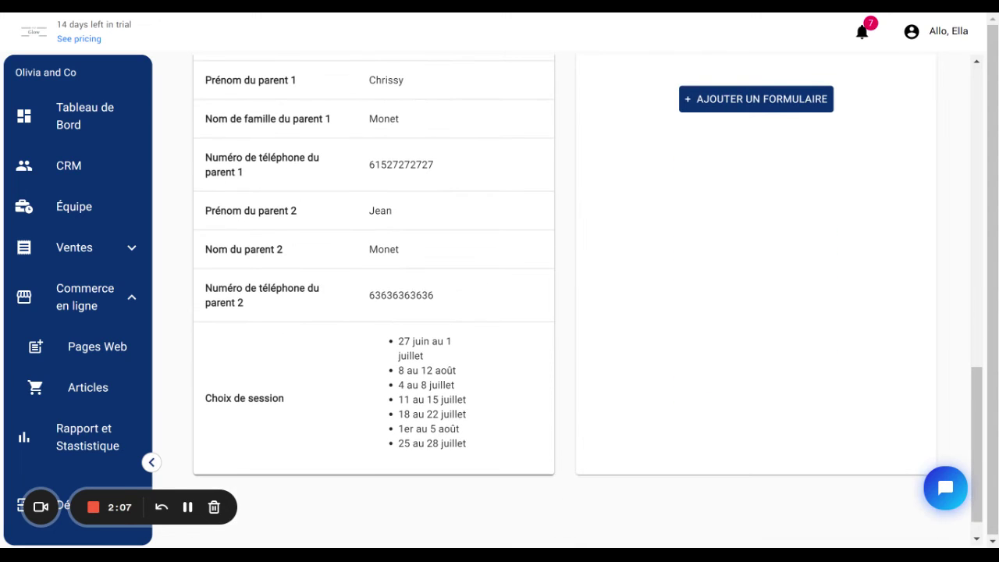
drag(221, 80, 359, 81)
drag(216, 226, 309, 222)
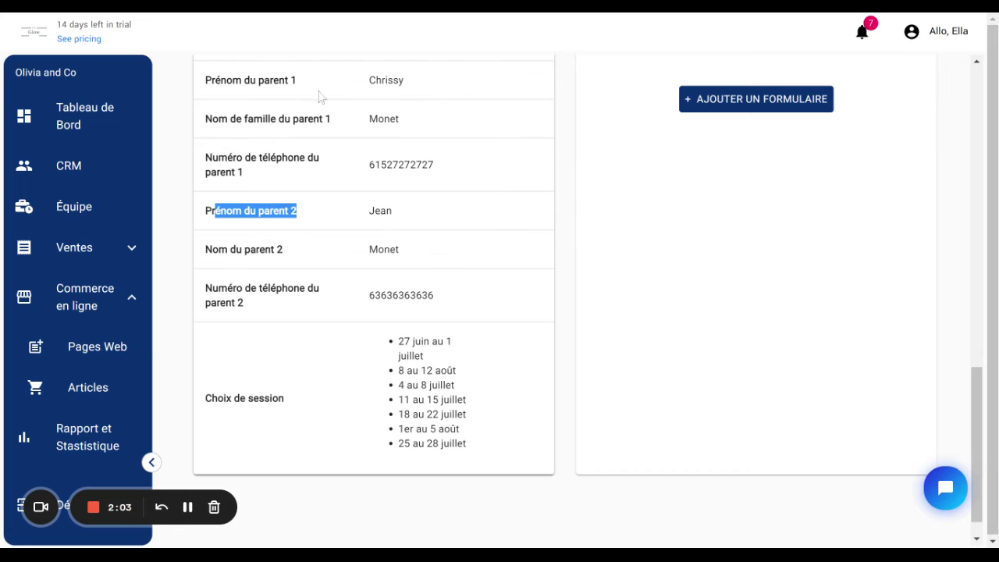
click(259, 90)
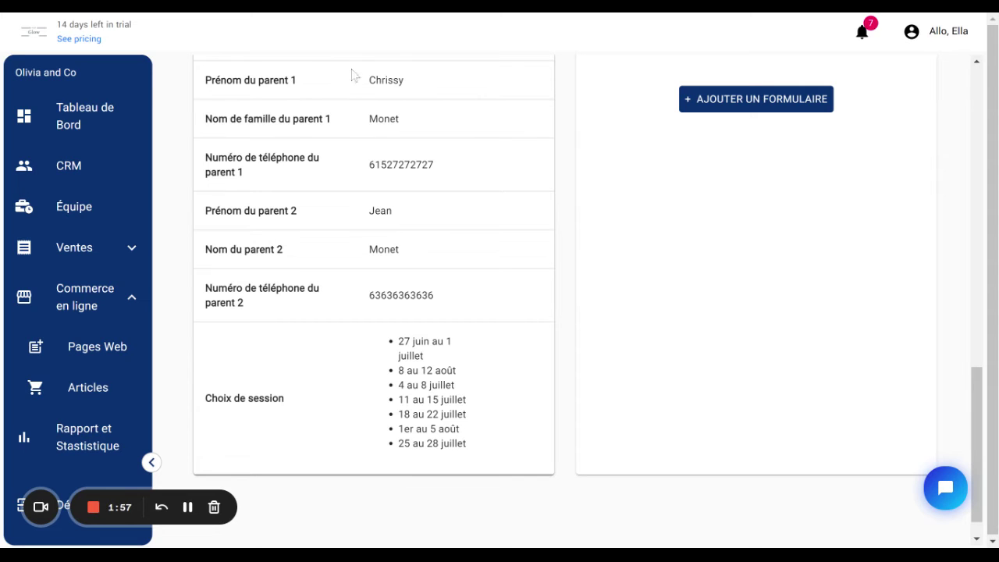
scroll(432, 317, up, 1)
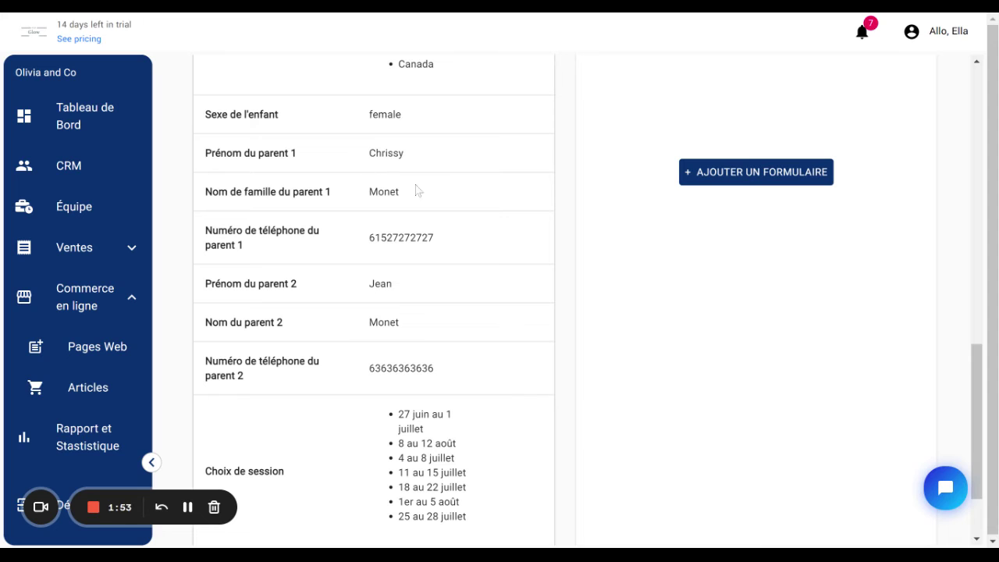
scroll(420, 402, up, 10)
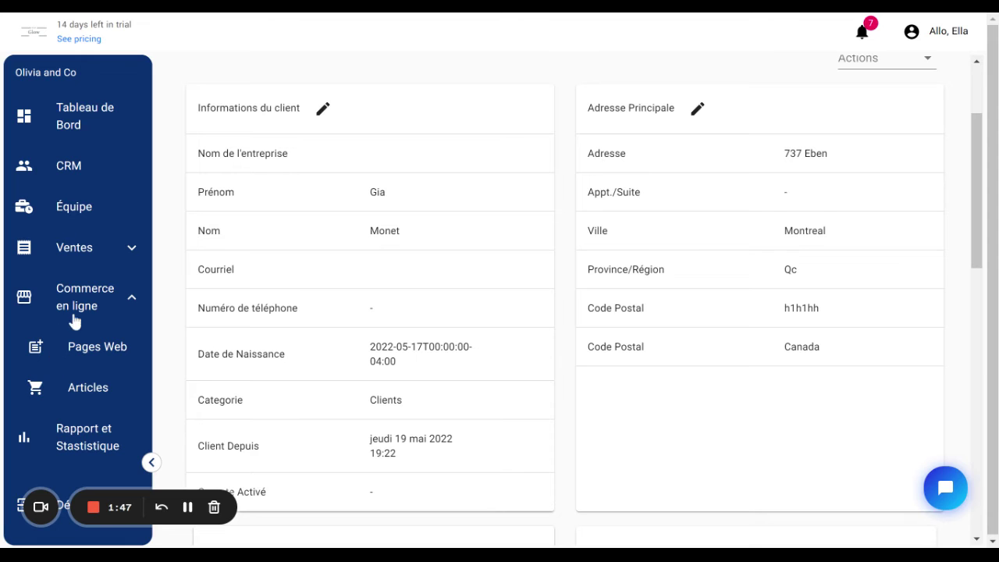
Step: Reopen the "Formulaire marketing" page from the form web pages and review its preview
click(84, 354)
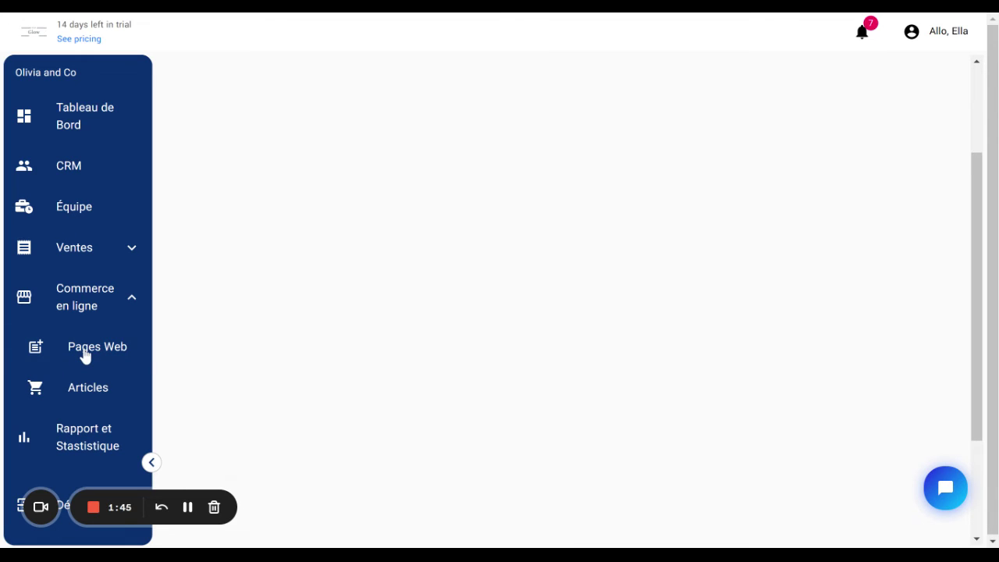
scroll(554, 286, up, 2)
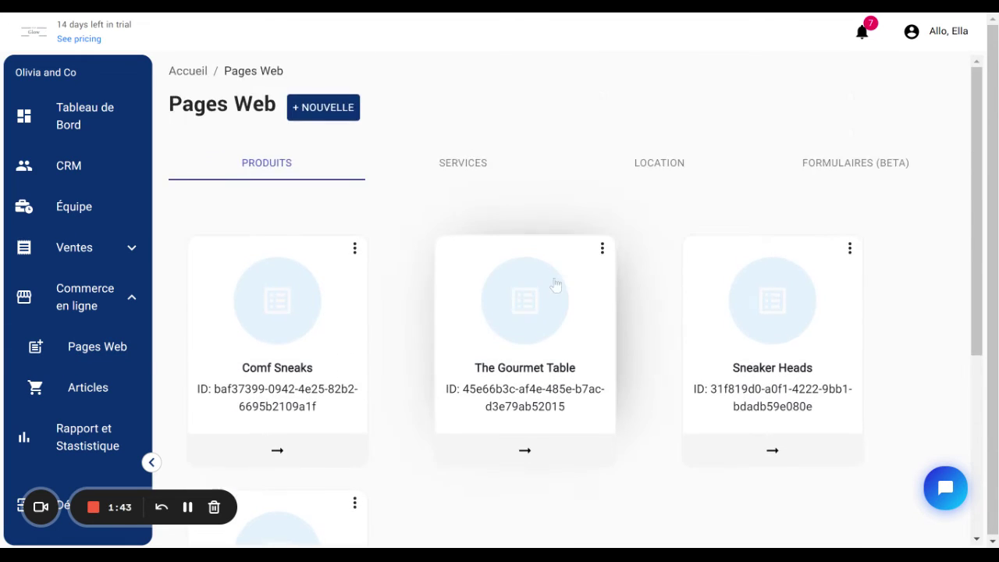
click(854, 164)
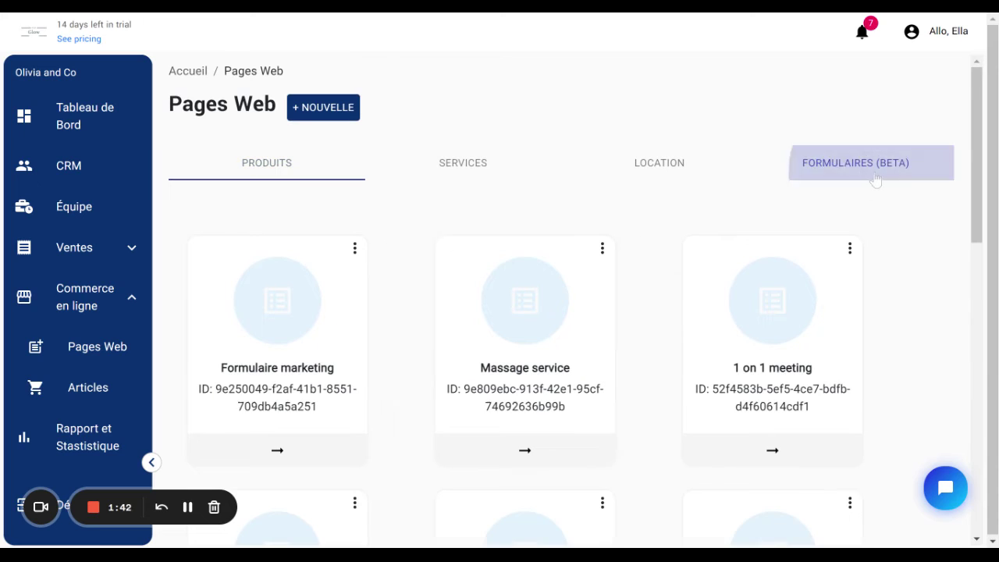
click(256, 356)
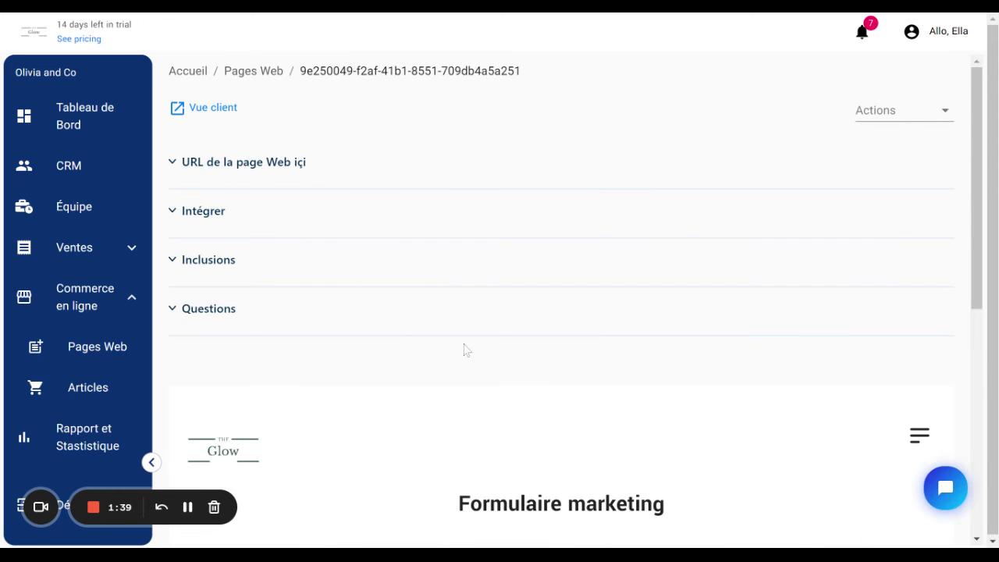
scroll(463, 348, down, 3)
scroll(561, 312, down, 2)
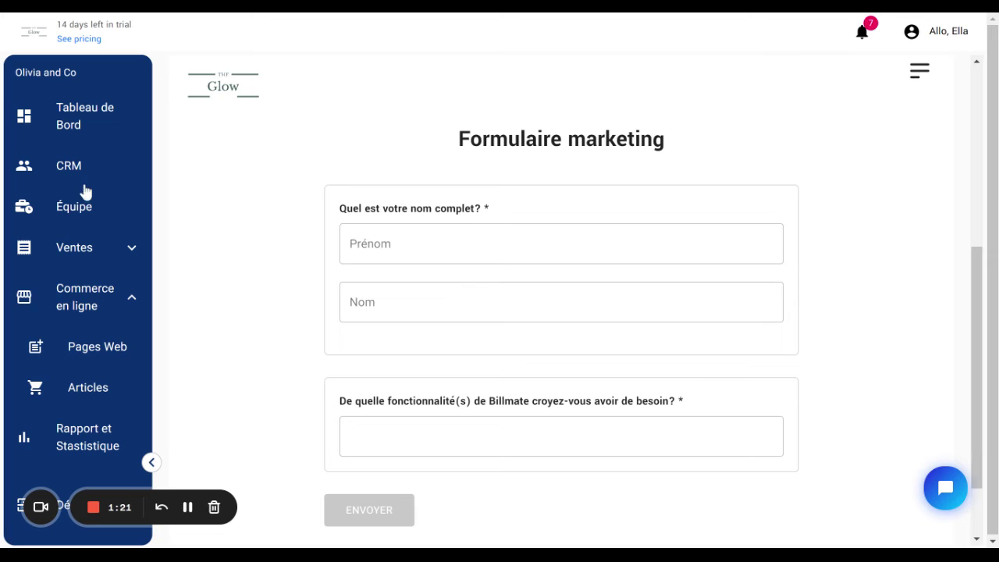
scroll(474, 366, up, 2)
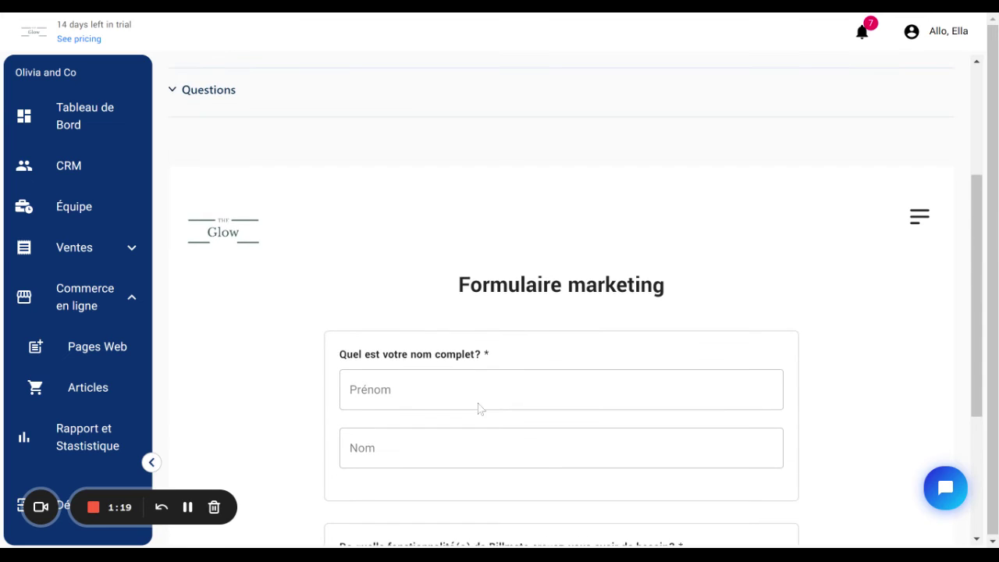
scroll(478, 407, up, 3)
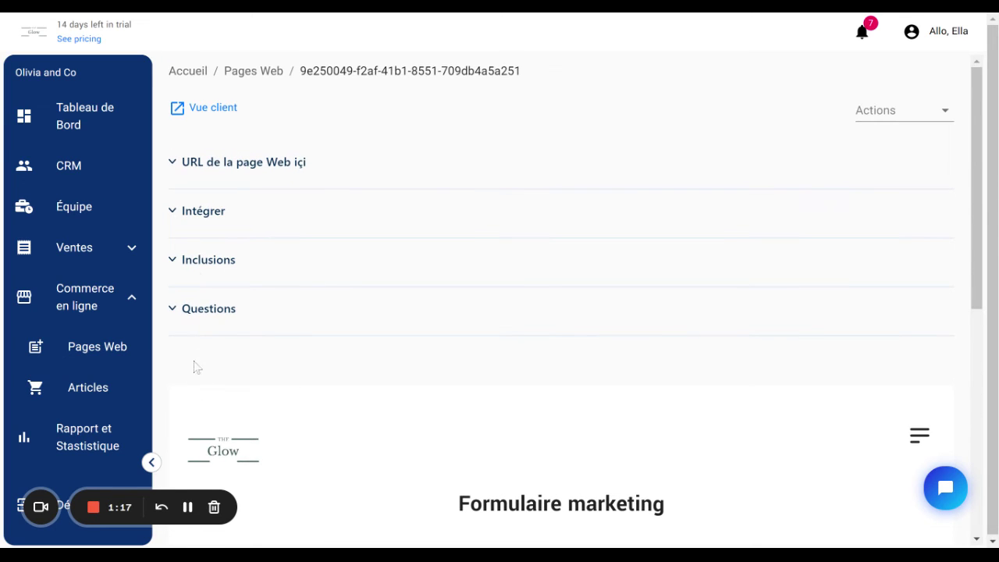
Step: In the form's Inclusions section, turn on the requirement of full payment to complete the form
click(202, 262)
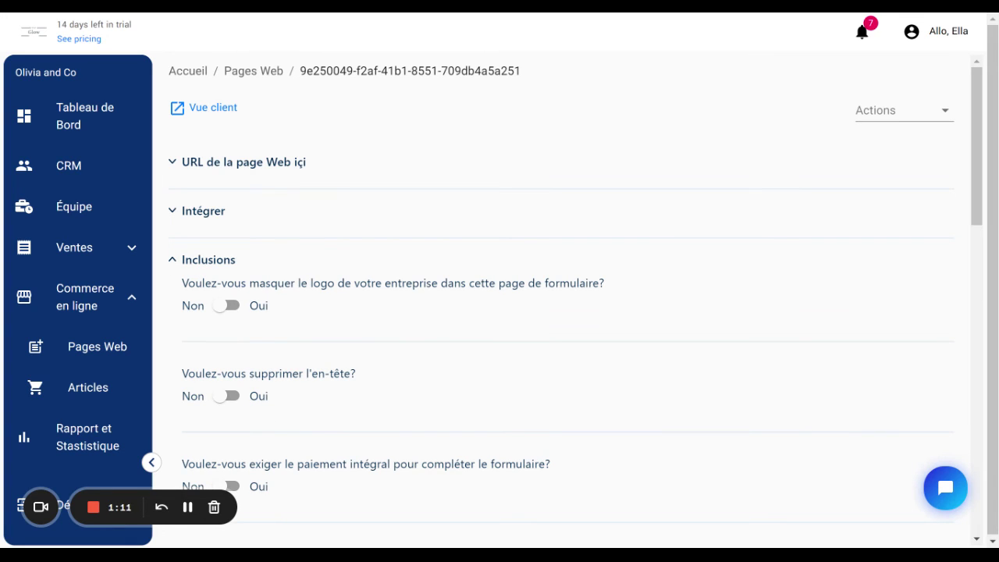
scroll(359, 379, down, 1)
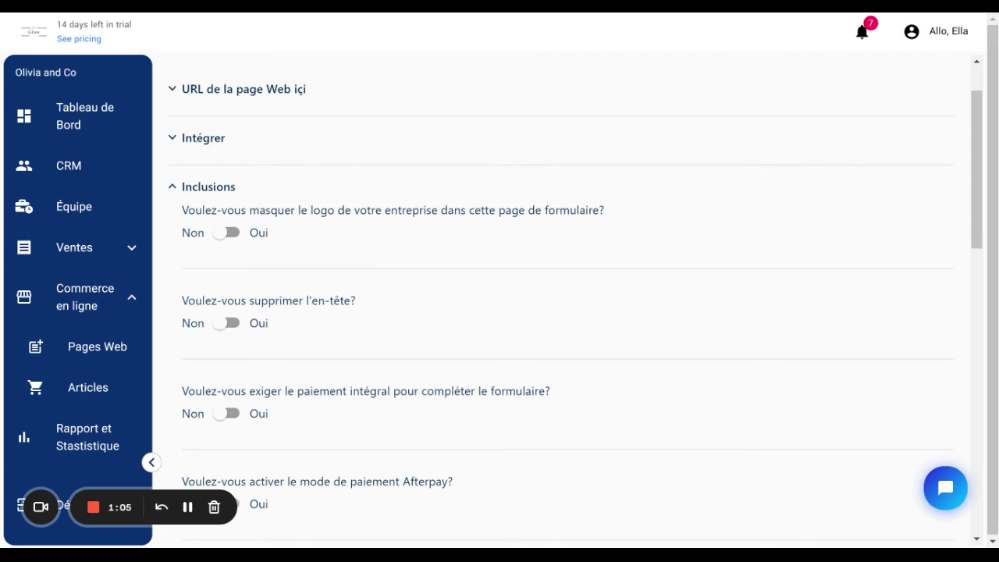
click(231, 414)
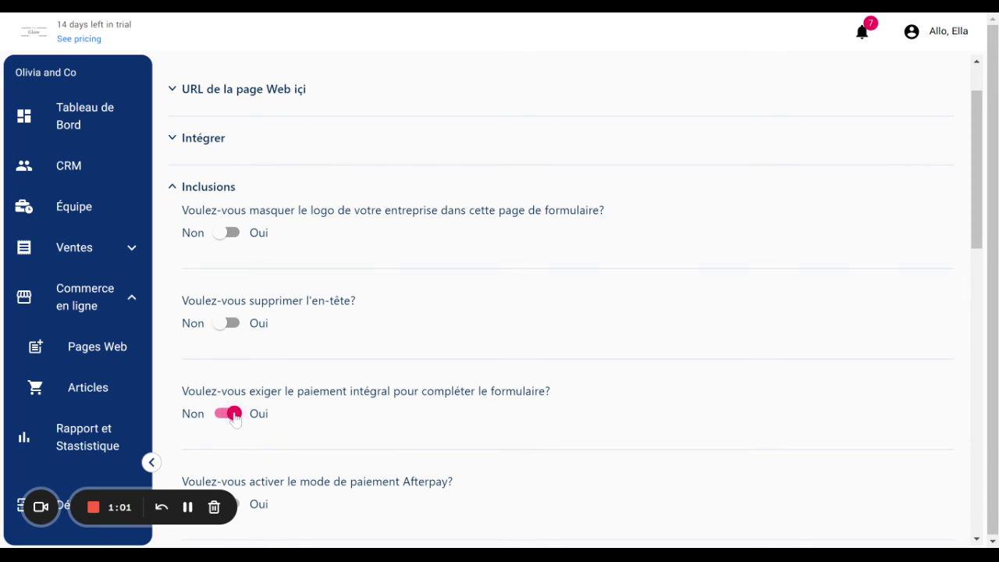
click(205, 190)
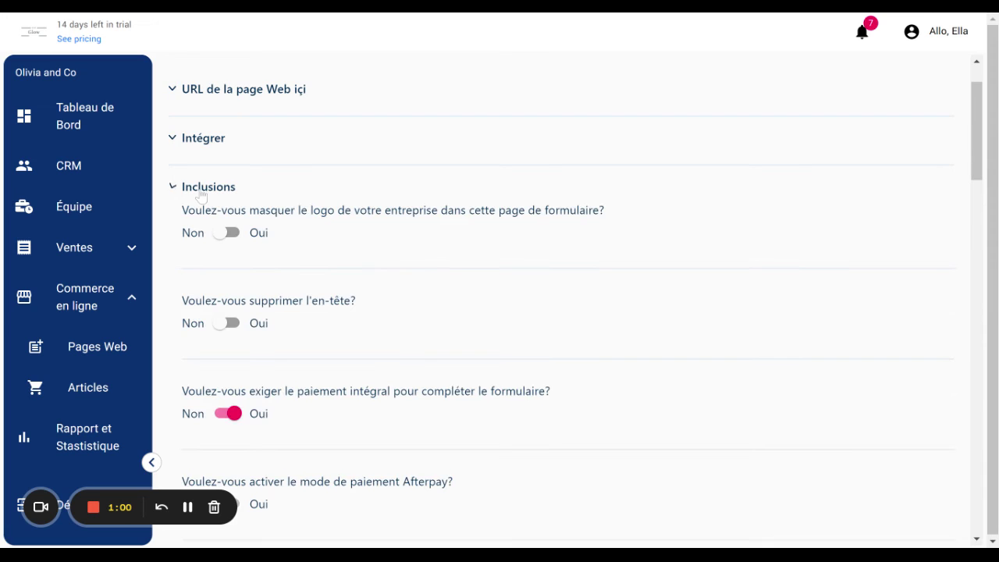
Step: Review the remaining Inclusions options, including payment modes and default language, and look at the form's iframe embed settings
scroll(330, 408, down, 2)
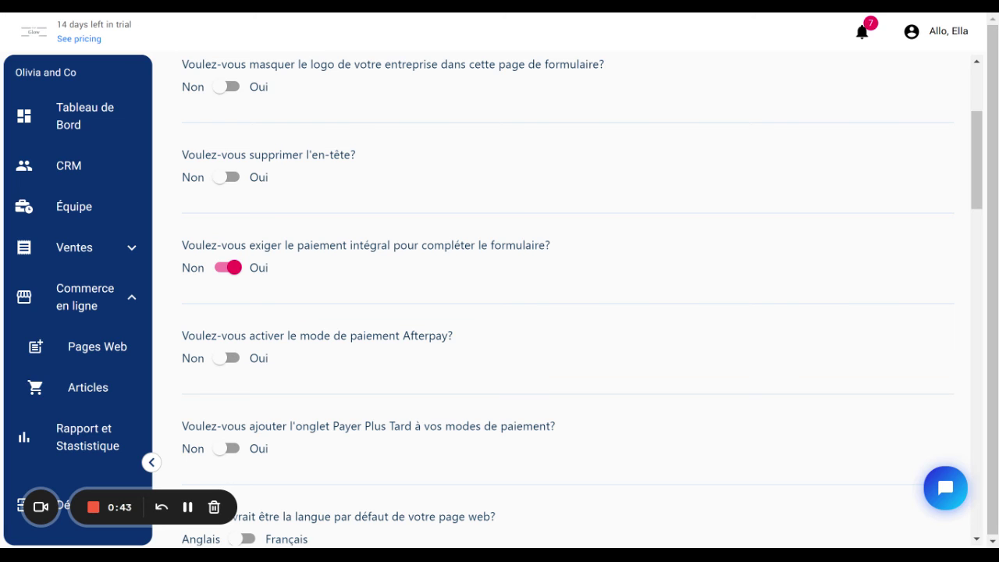
scroll(277, 446, down, 1)
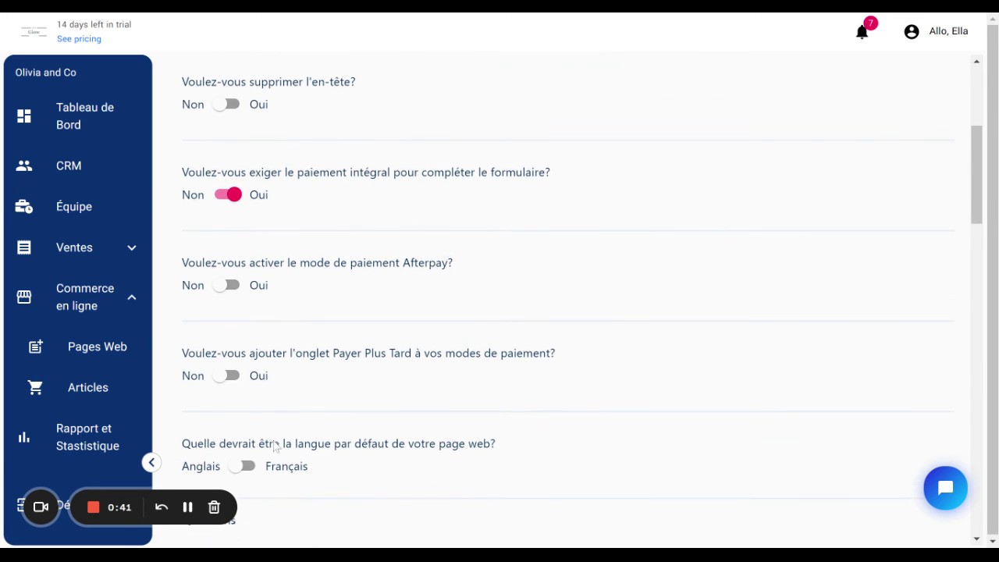
scroll(353, 457, down, 1)
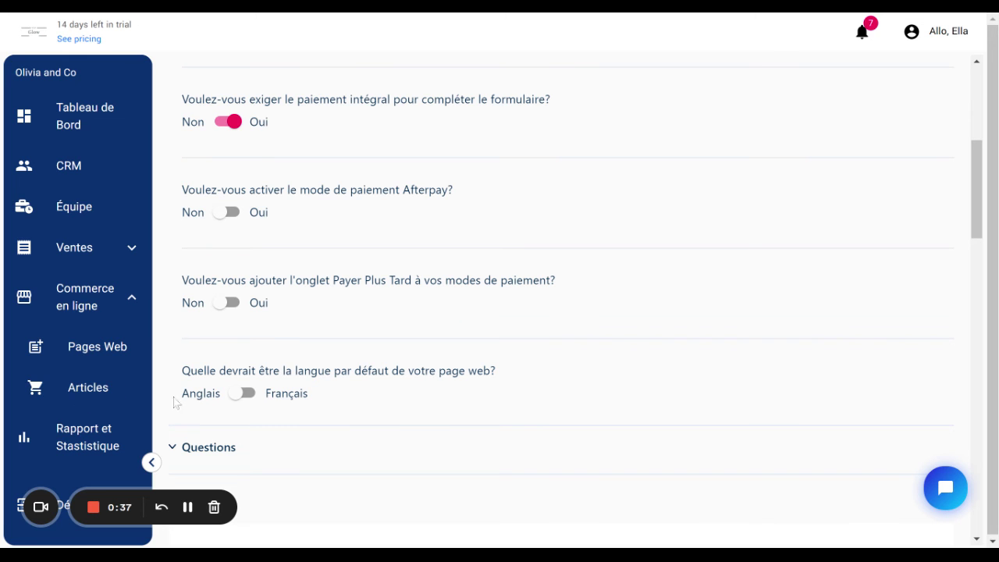
scroll(535, 412, up, 2)
scroll(526, 412, up, 3)
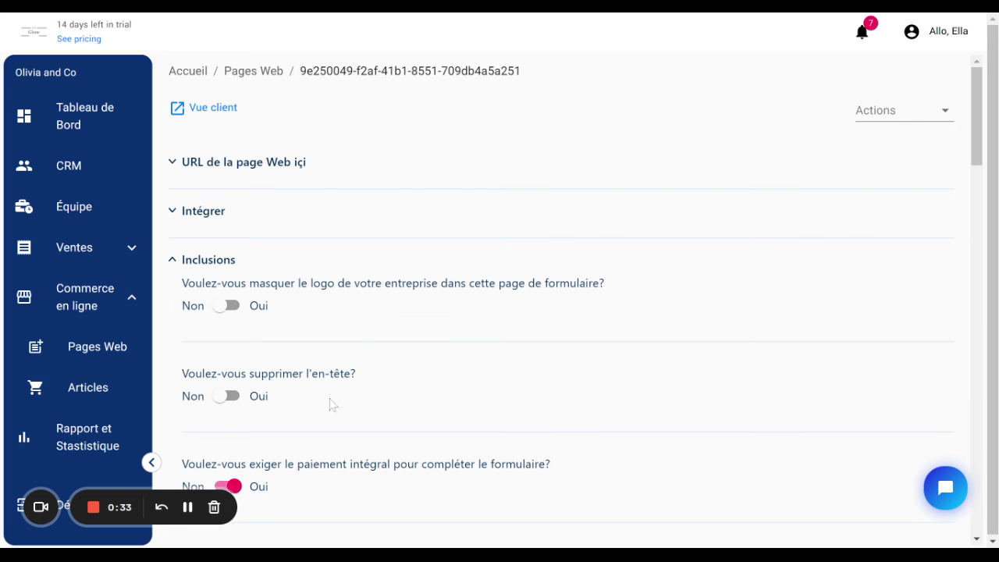
click(208, 261)
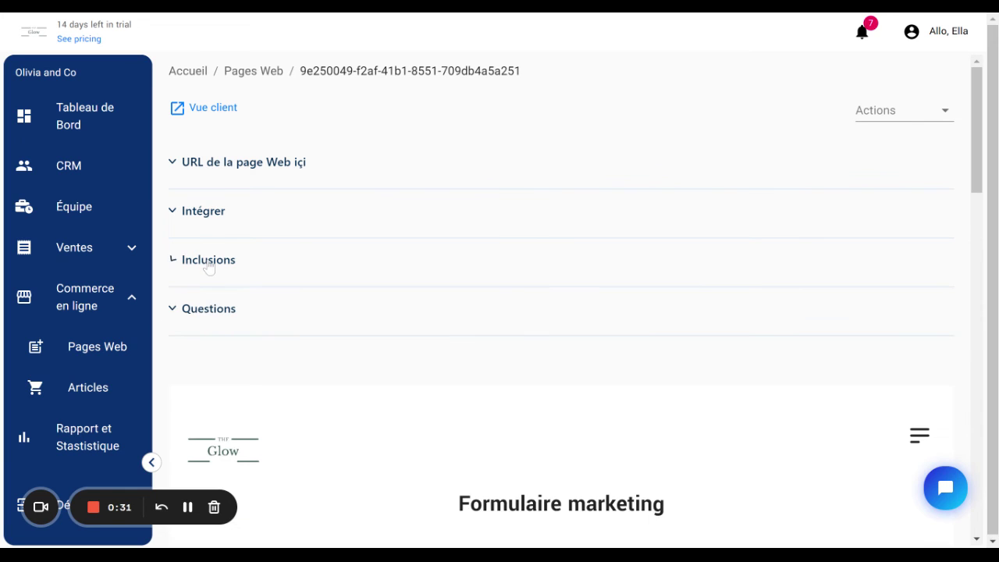
click(204, 220)
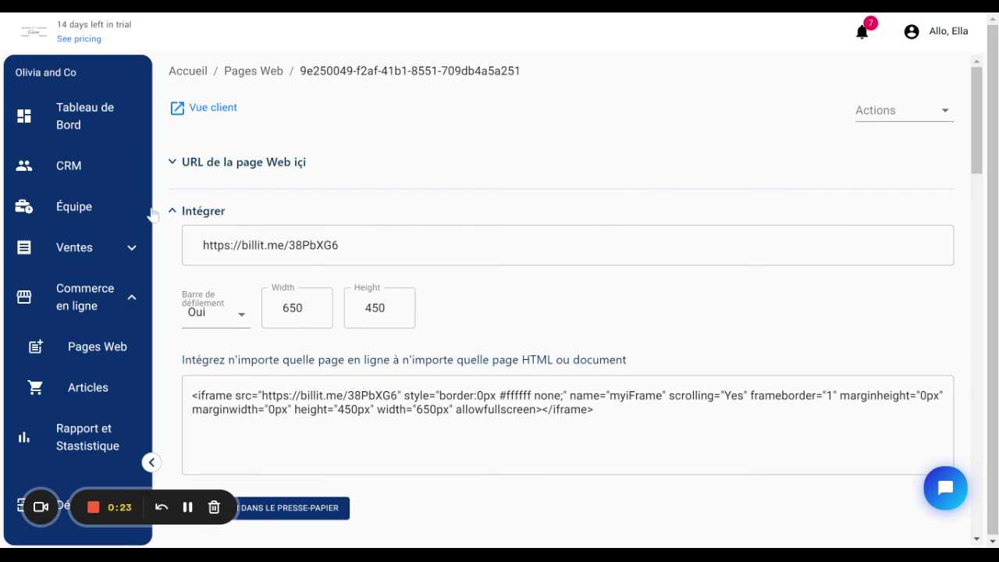
click(206, 220)
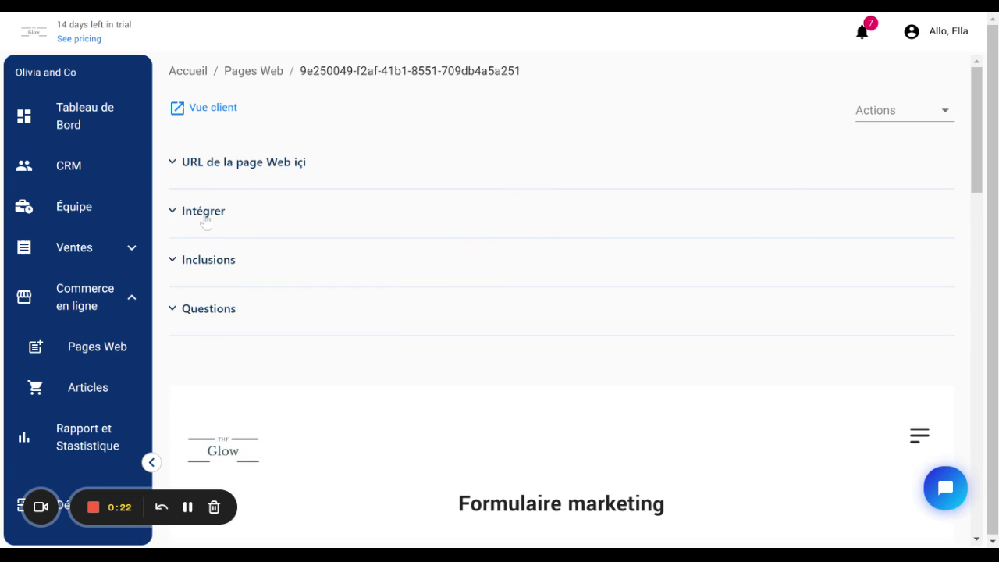
click(245, 163)
click(268, 246)
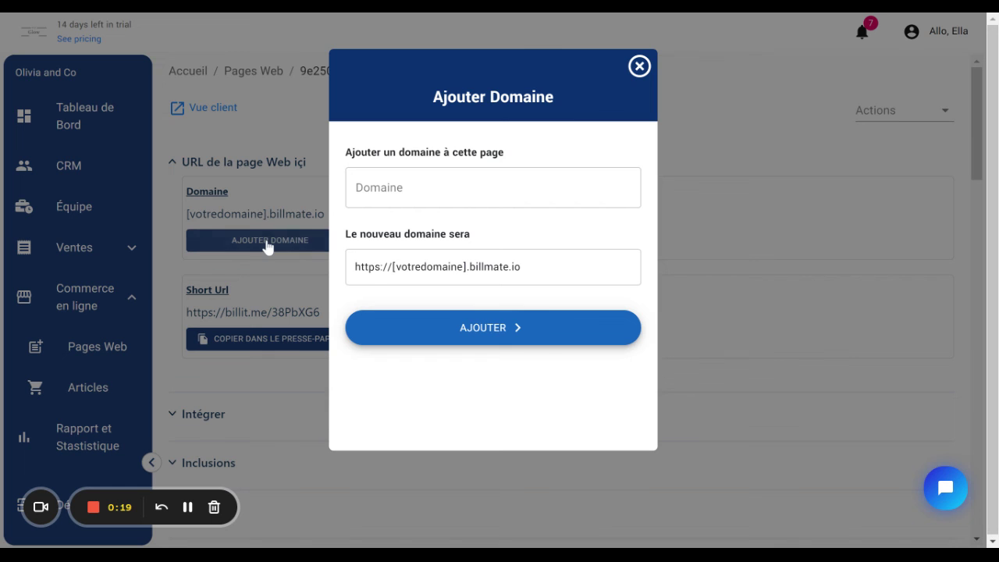
click(477, 187)
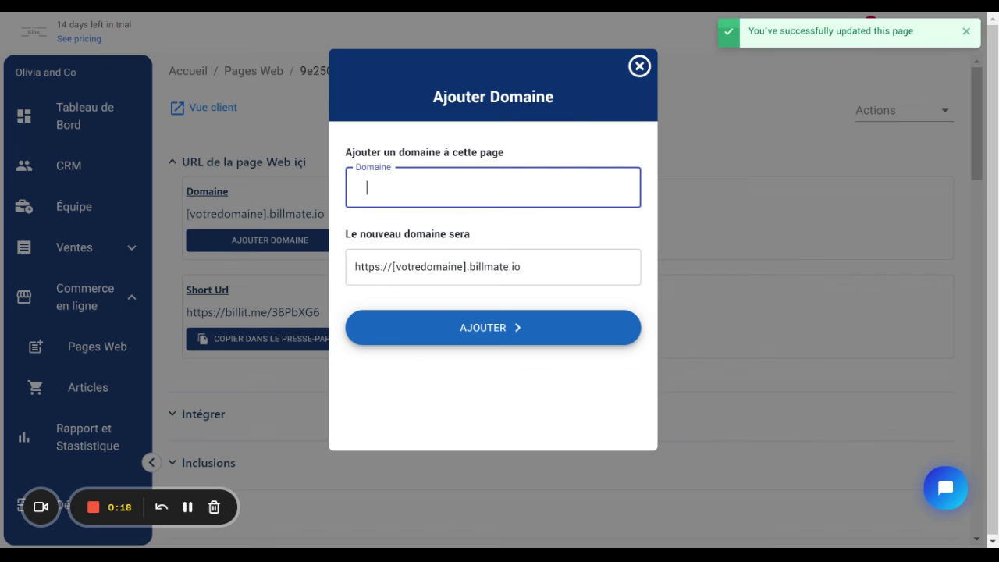
text(marketing)
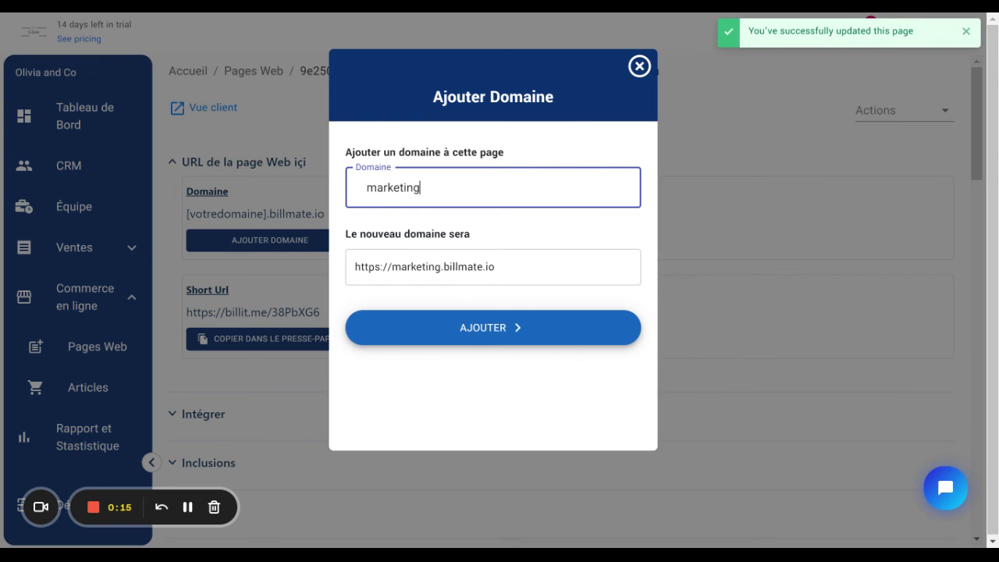
click(468, 337)
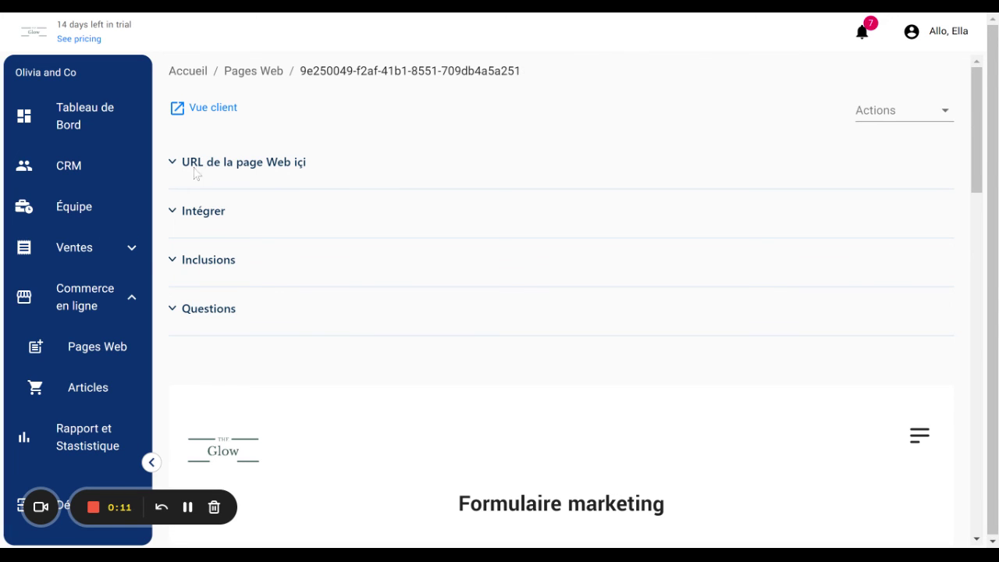
Step: Check the page's domain and short URL, and examine the form preview down to the billing details fields
click(243, 162)
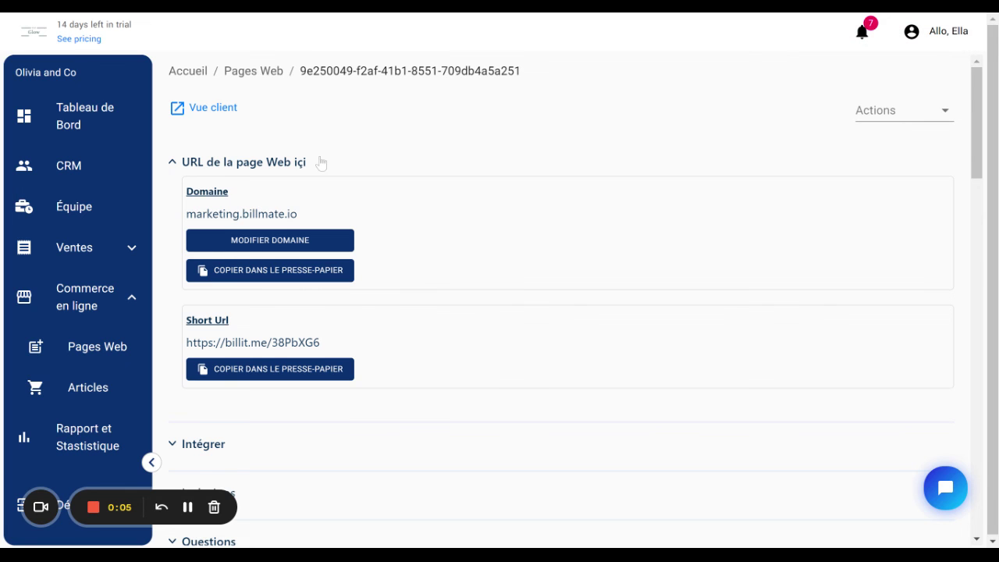
scroll(320, 164, down, 1)
scroll(319, 164, down, 10)
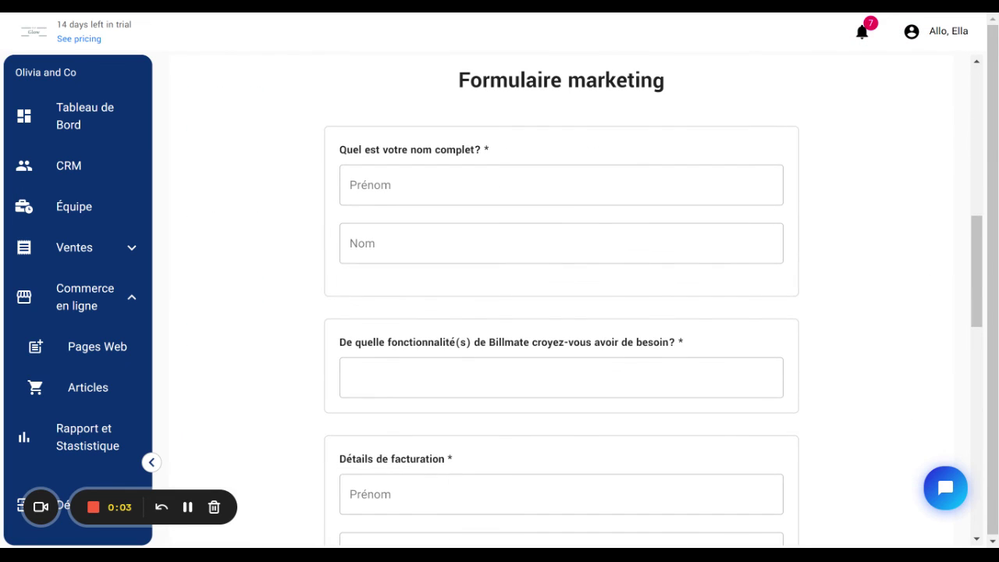
scroll(561, 297, down, 2)
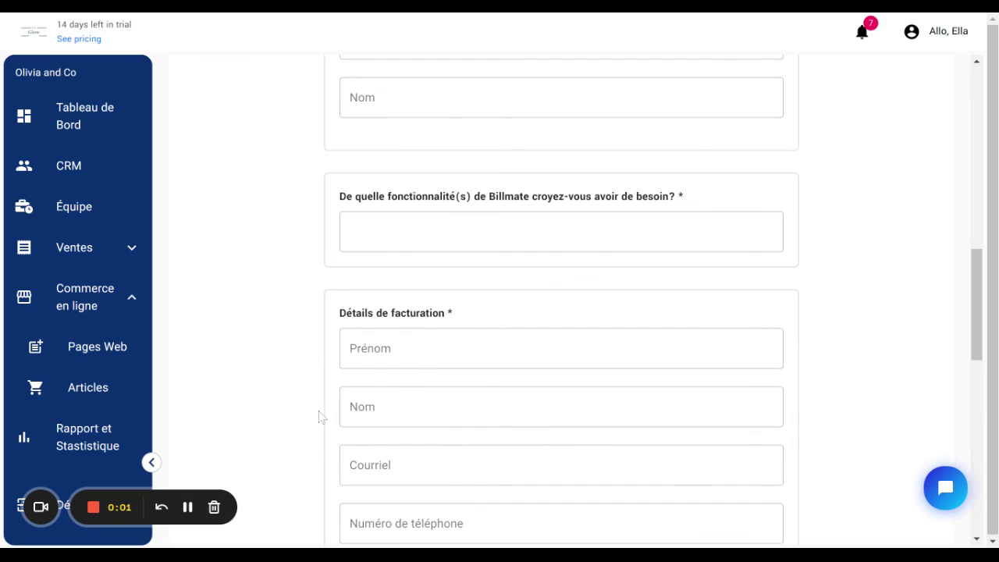